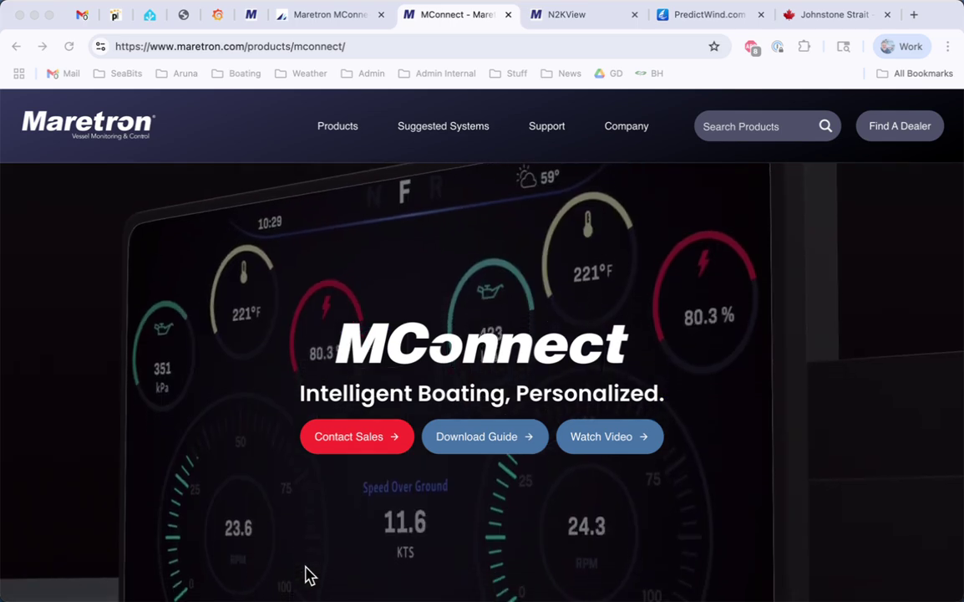
Read the hardware section of the SeaBits Maretron MConnect review, including the photos of the unit and its connectors
click(330, 14)
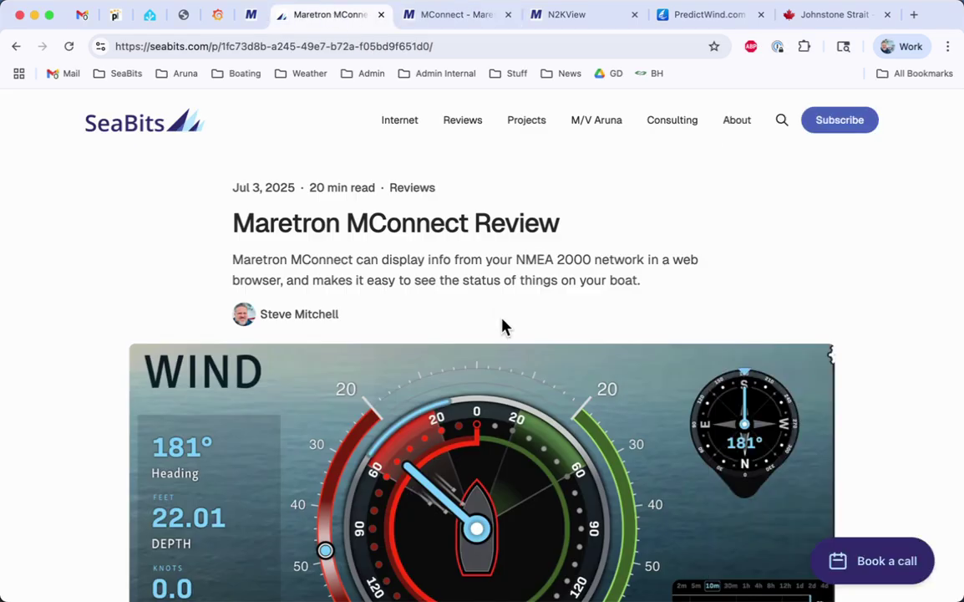
scroll(500, 459, down, 20)
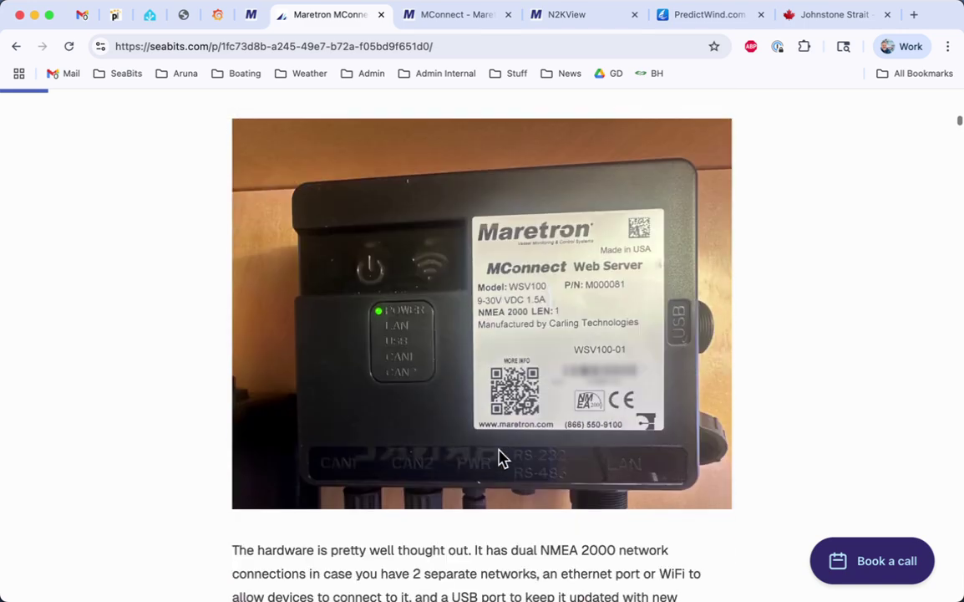
scroll(499, 459, down, 1)
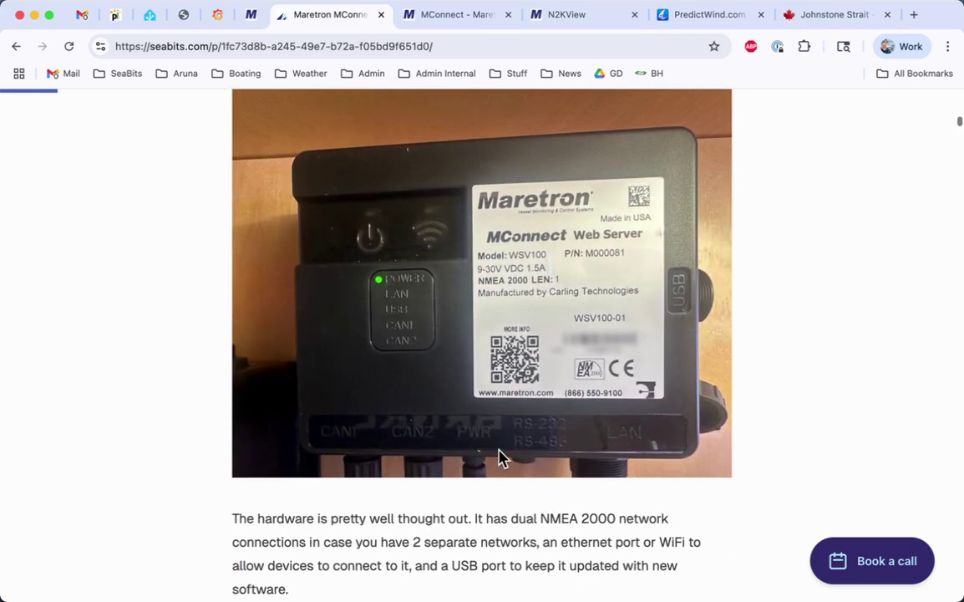
scroll(500, 459, up, 1)
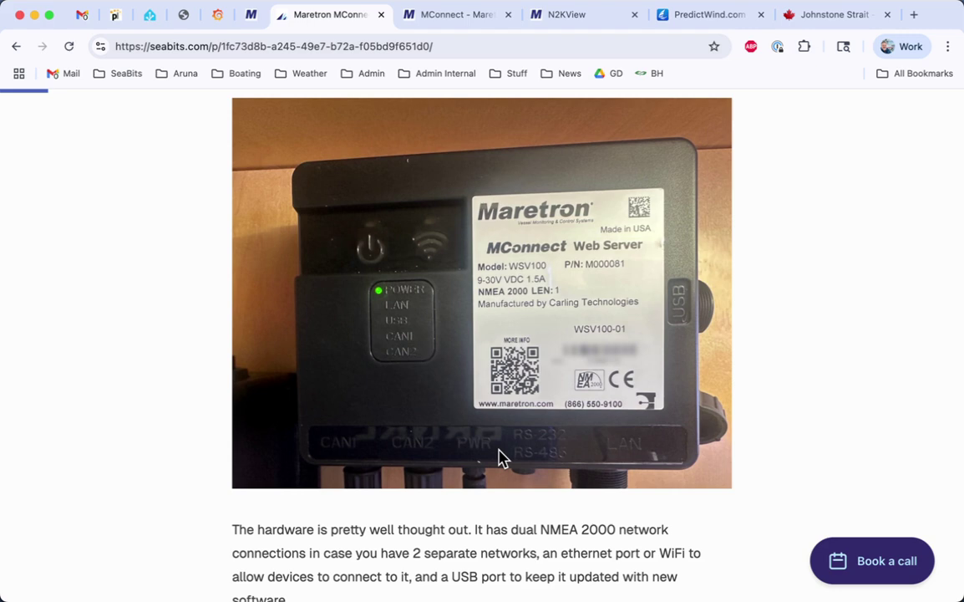
scroll(499, 457, down, 15)
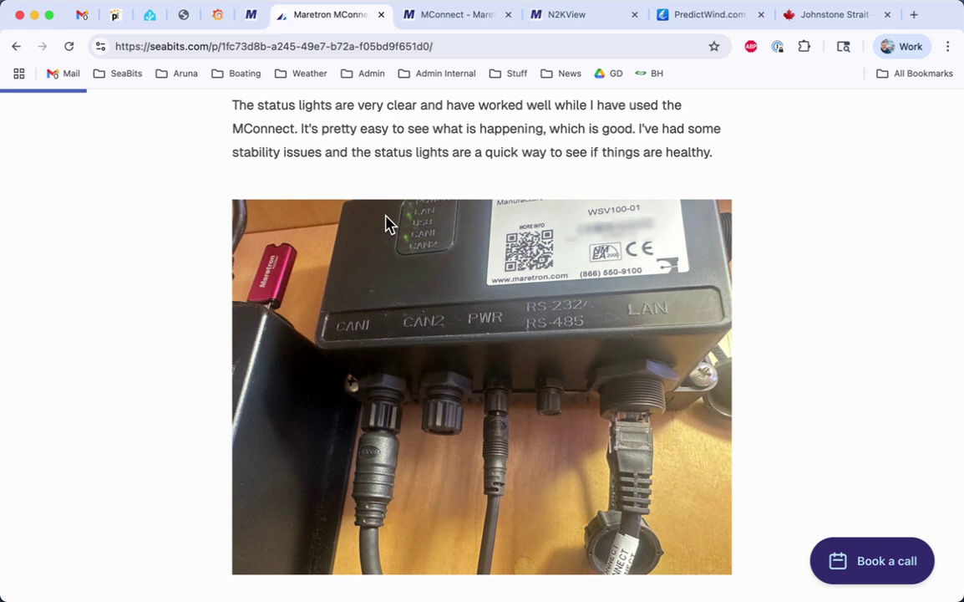
Open the live MConnect dashboard and view the Wind and Tanks screens, returning to the home screen after each
click(251, 16)
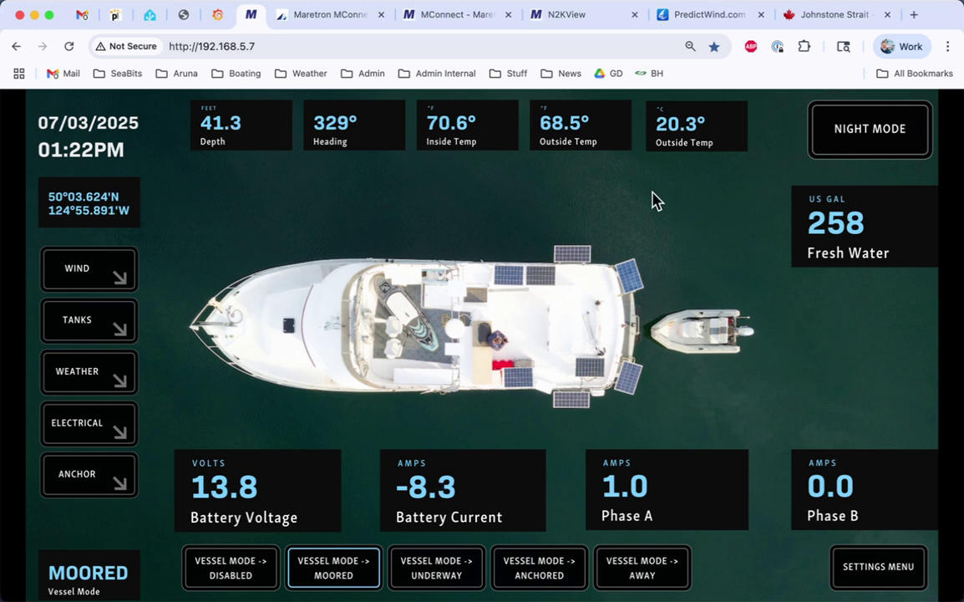
click(105, 266)
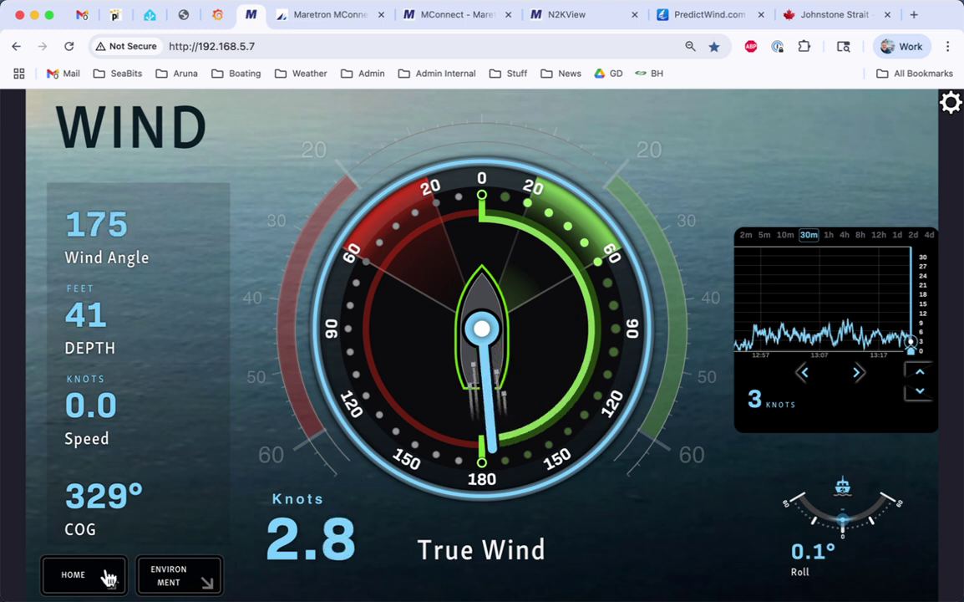
click(106, 576)
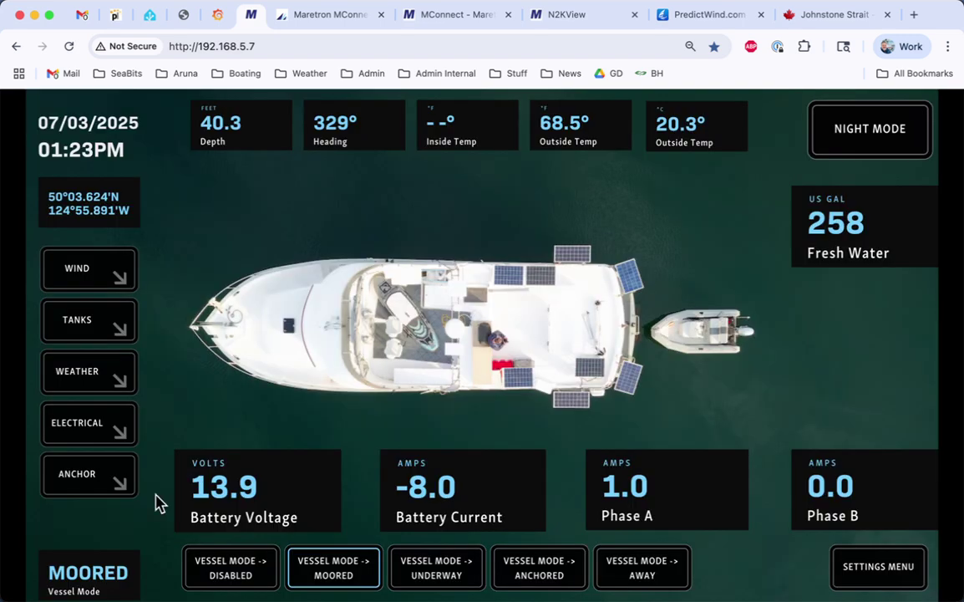
click(97, 336)
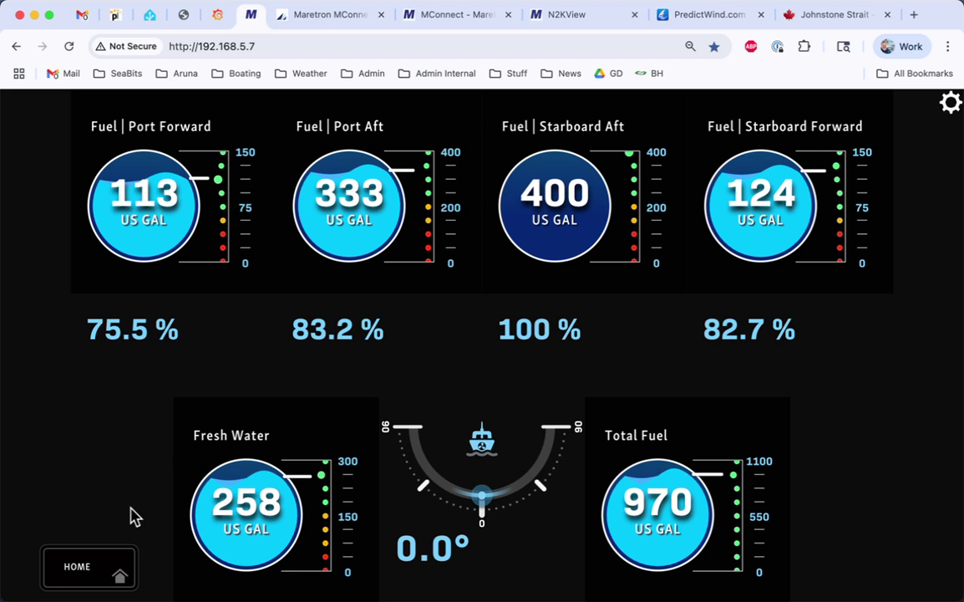
click(112, 569)
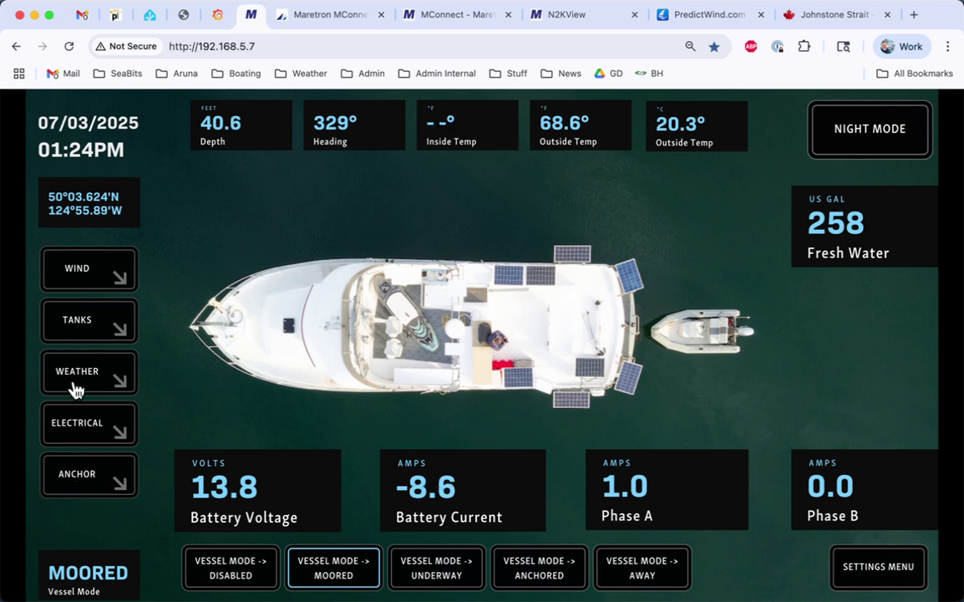
View the Electrical screen and both pages of its embedded Victron system overview, ending on the home screen
click(75, 426)
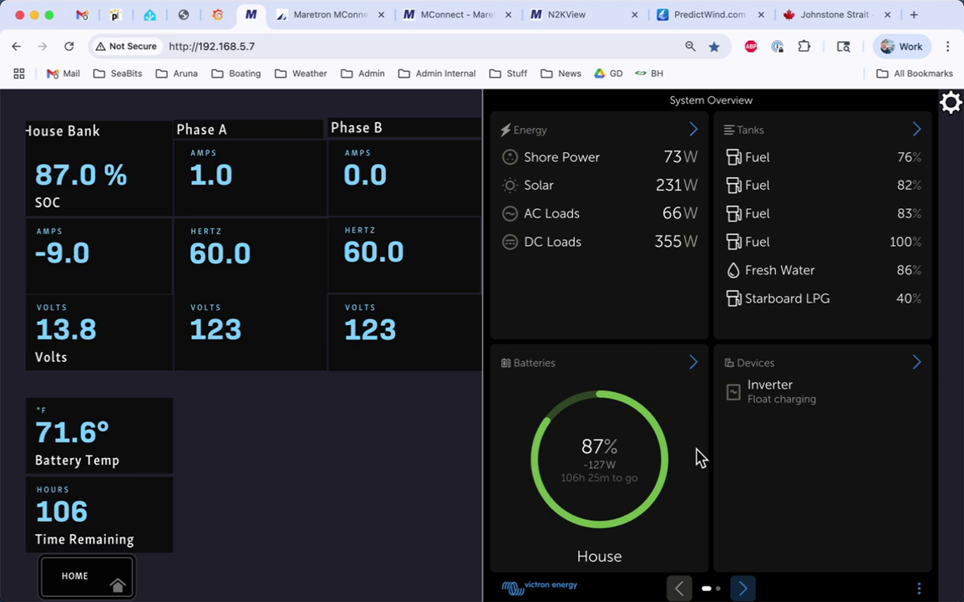
click(743, 587)
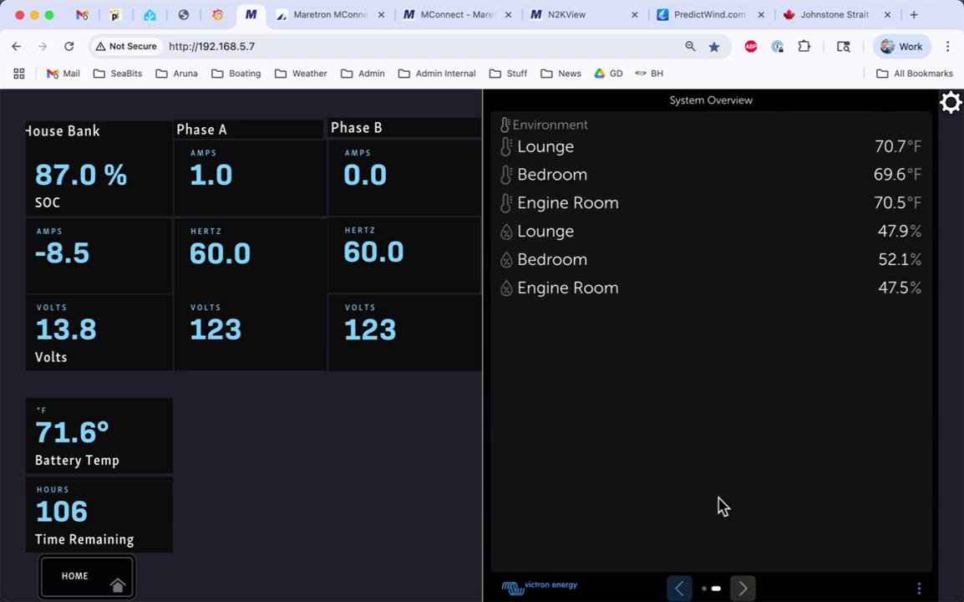
click(680, 589)
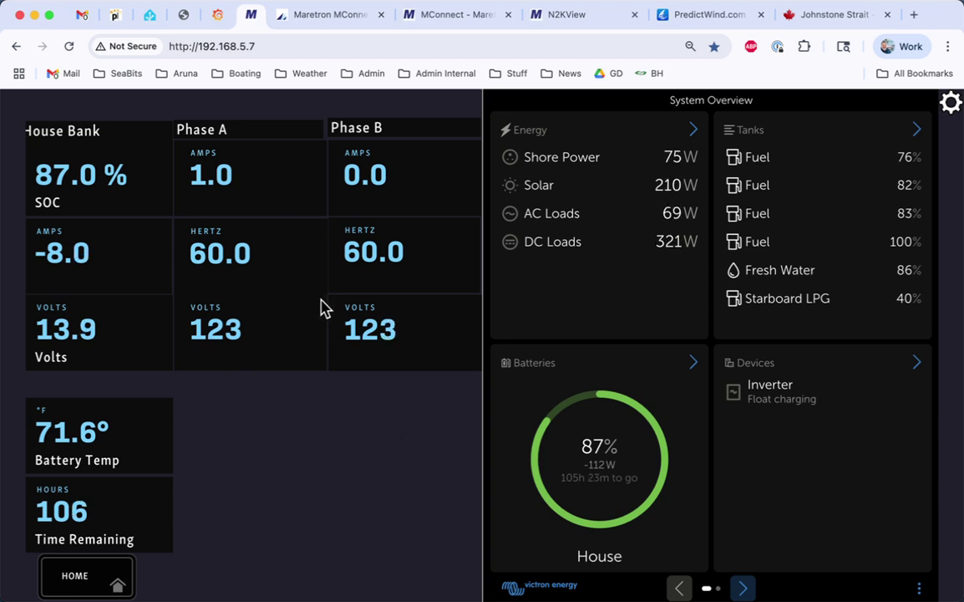
click(119, 580)
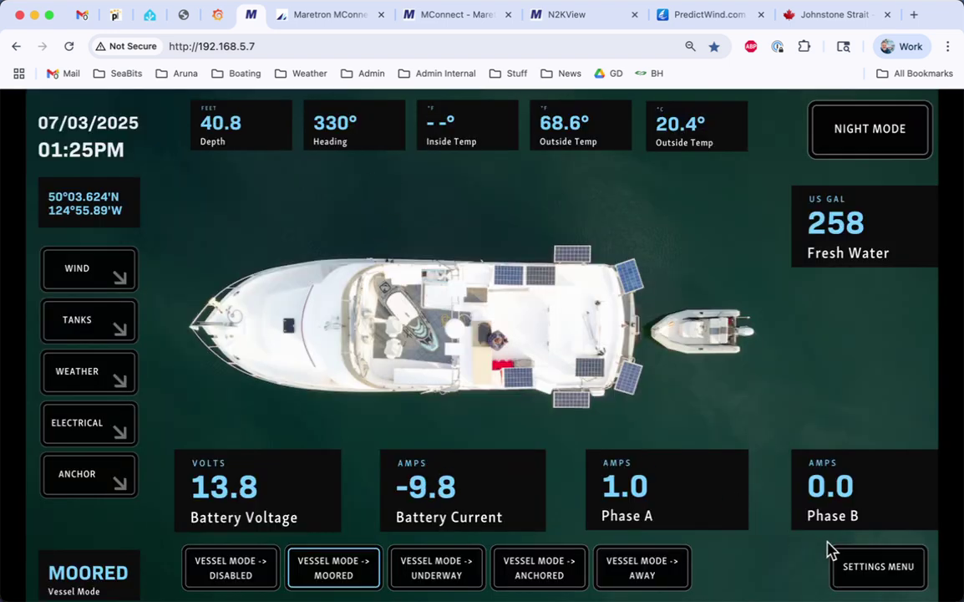
Enable night mode in the MConnect settings, shift its custom tint to a brighter, more saturated red, and exit the settings
click(859, 571)
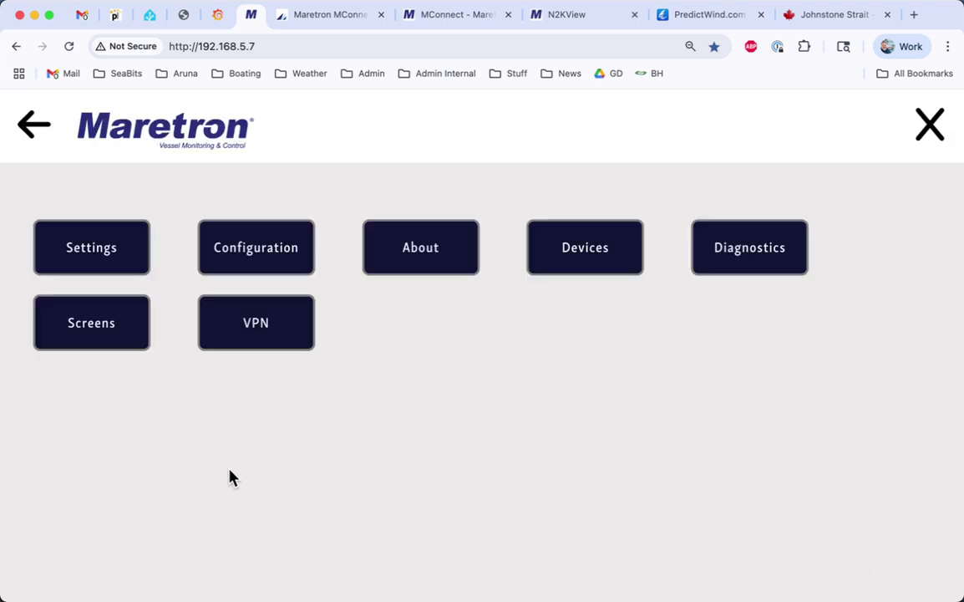
click(97, 247)
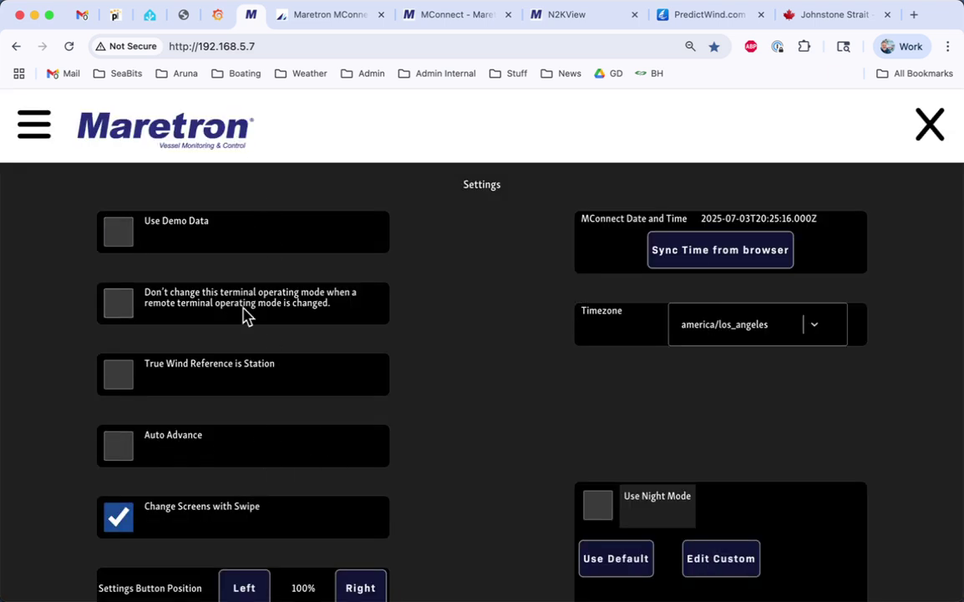
scroll(449, 491, down, 3)
click(598, 403)
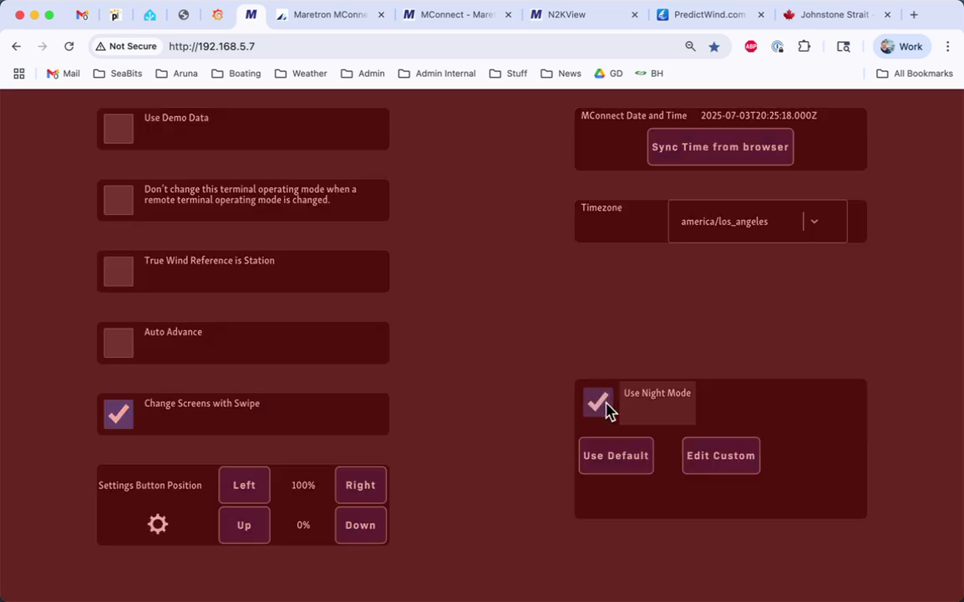
click(711, 467)
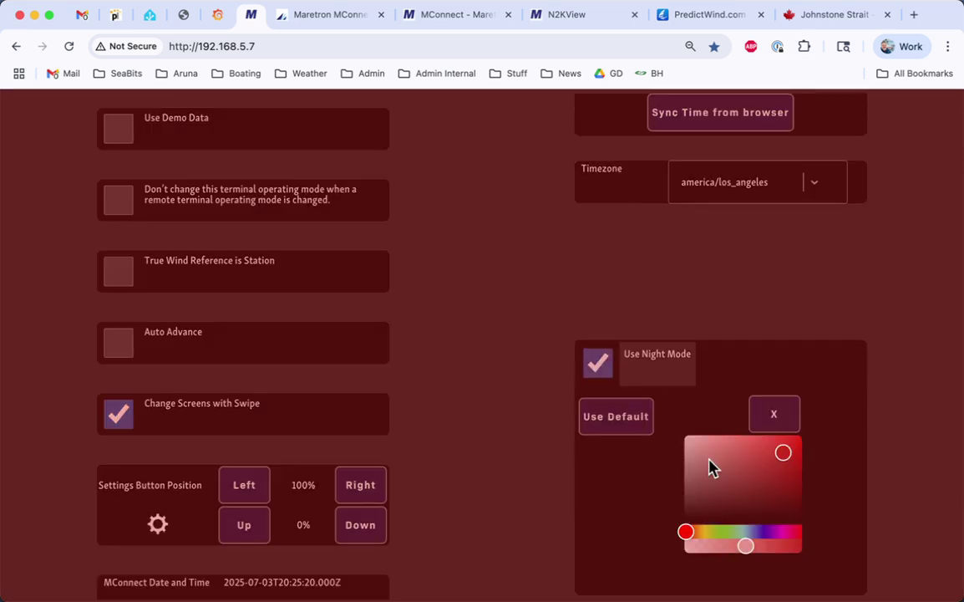
drag(777, 458, 790, 449)
scroll(502, 317, up, 3)
click(932, 123)
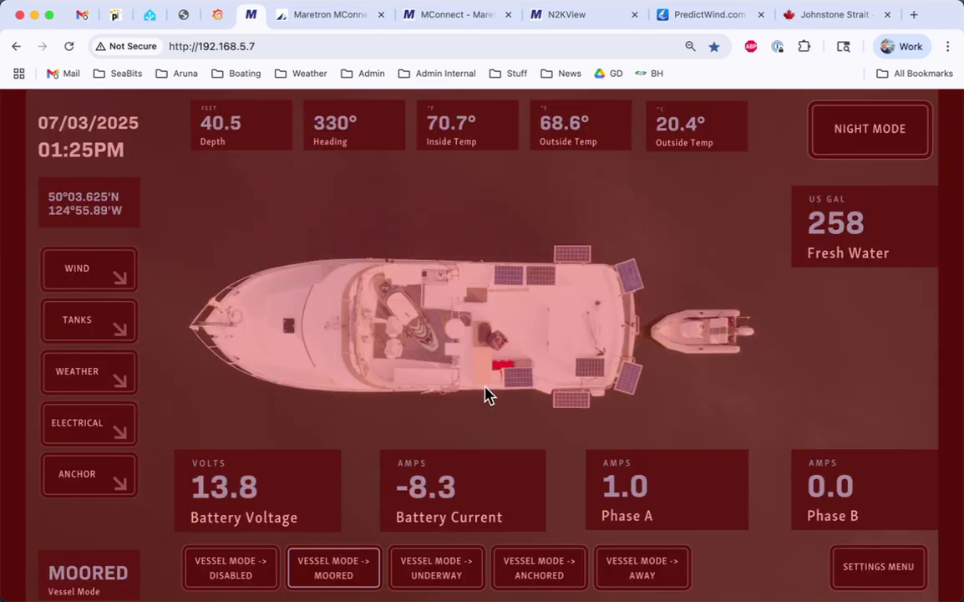
View the Wind screen with the night tint applied and return to the home screen
click(117, 277)
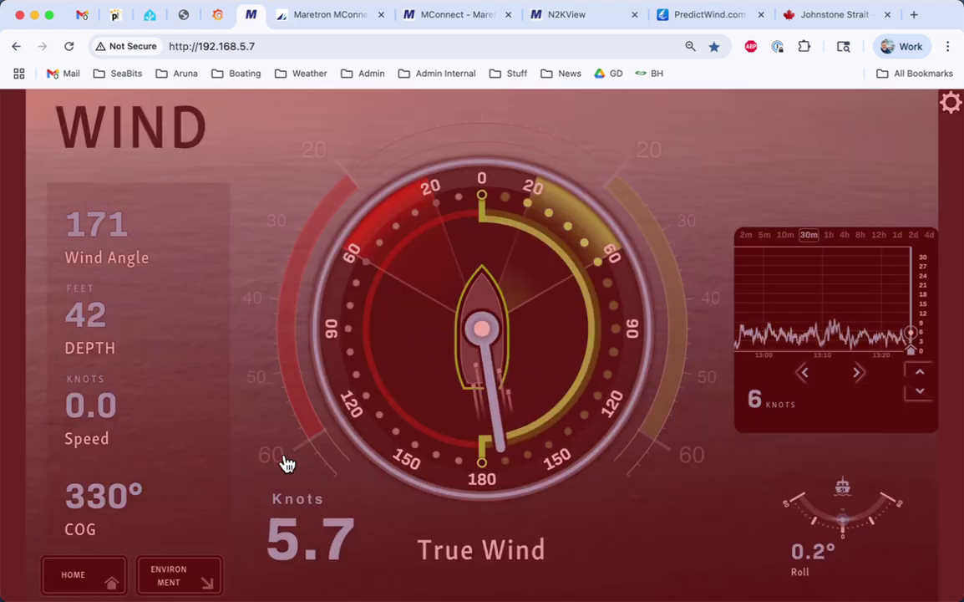
click(112, 579)
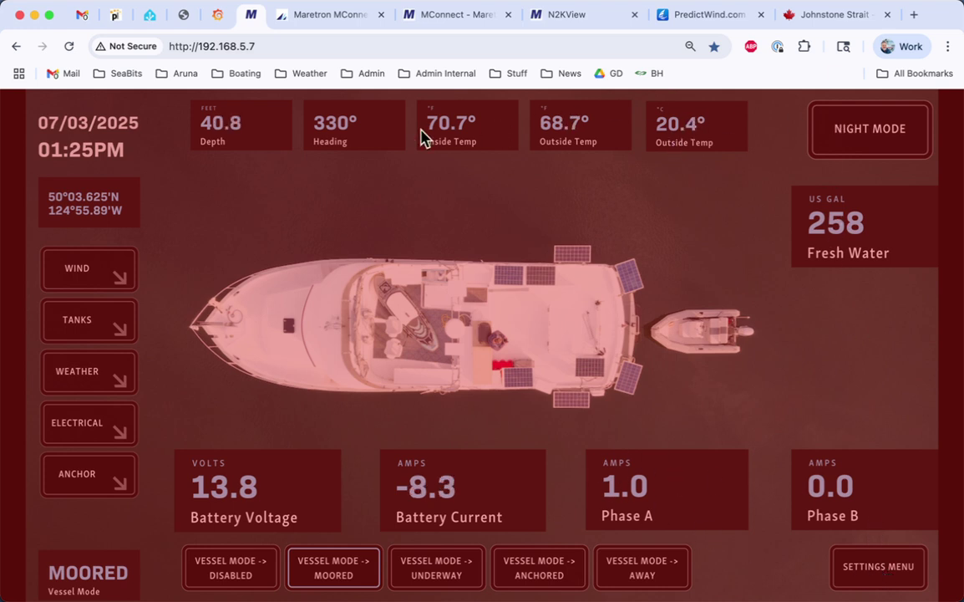
Turn off night mode in the MConnect settings, exit them, and reopen the settings menu from the home screen
click(858, 570)
click(105, 252)
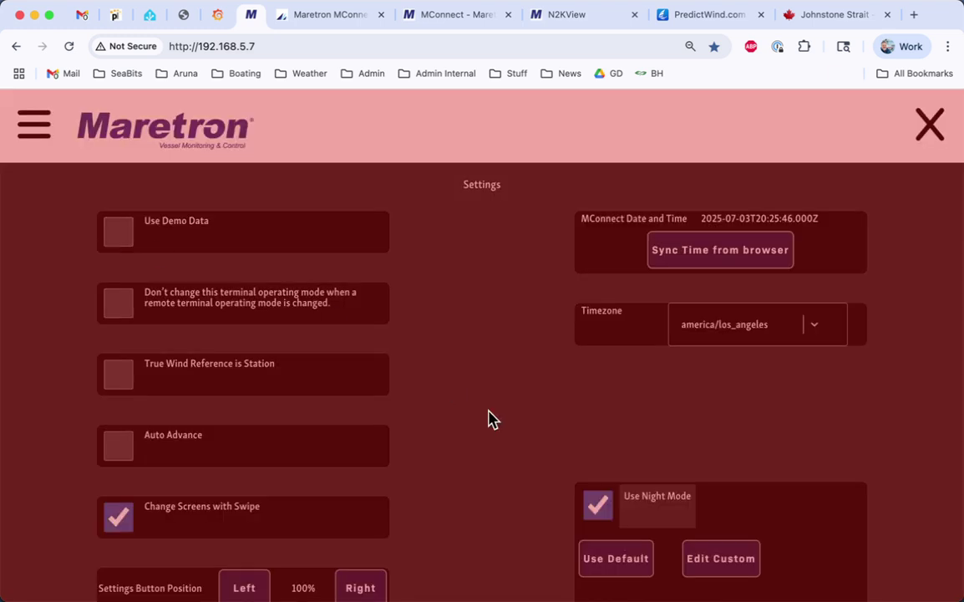
click(598, 507)
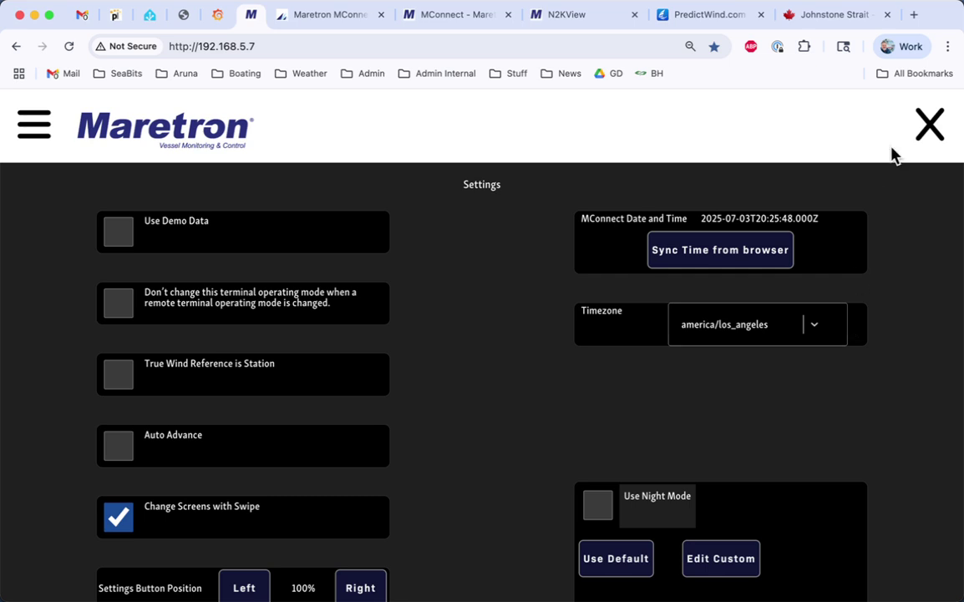
click(924, 127)
click(872, 558)
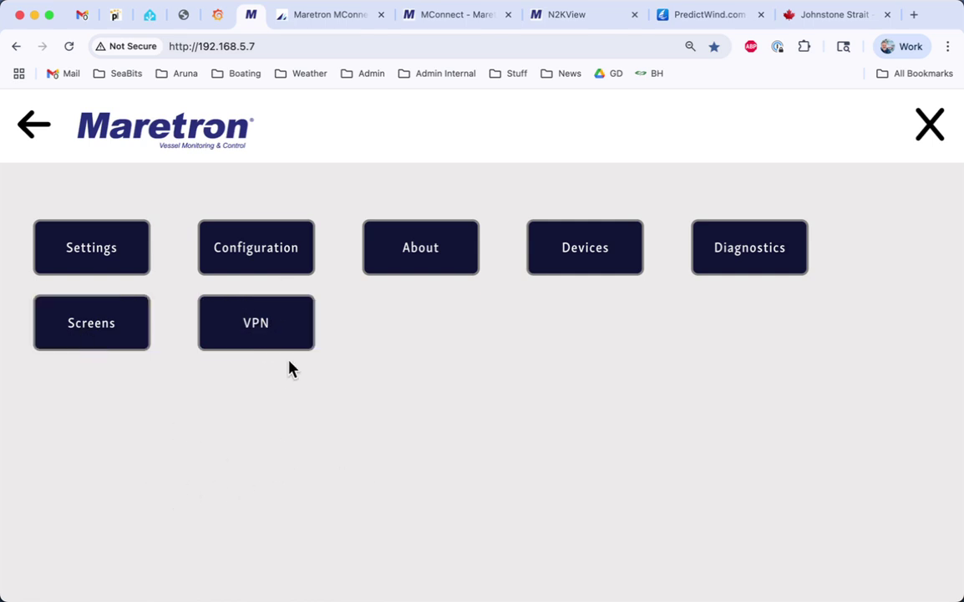
click(322, 22)
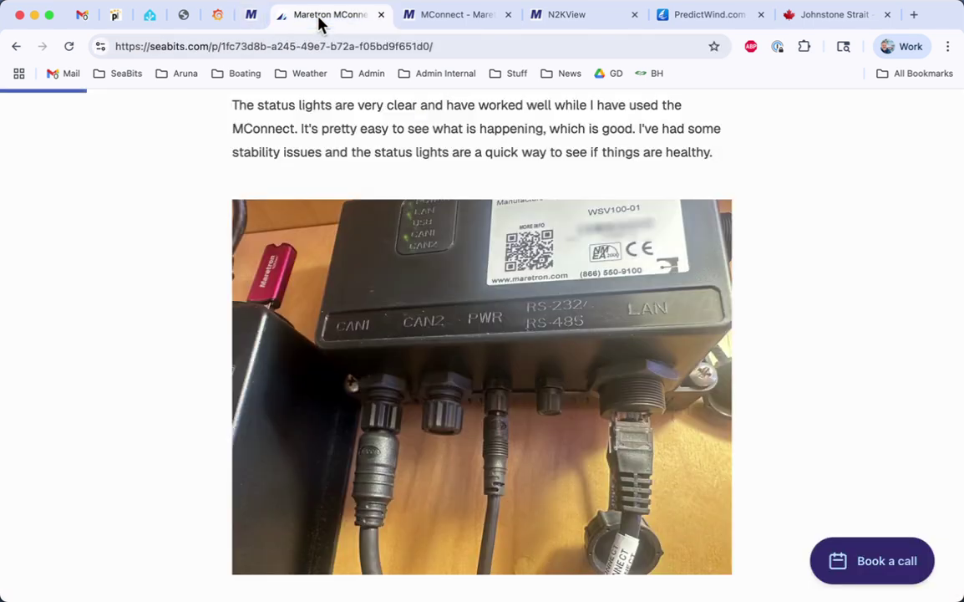
key(ctrl+t)
text(tai)
key(Escape)
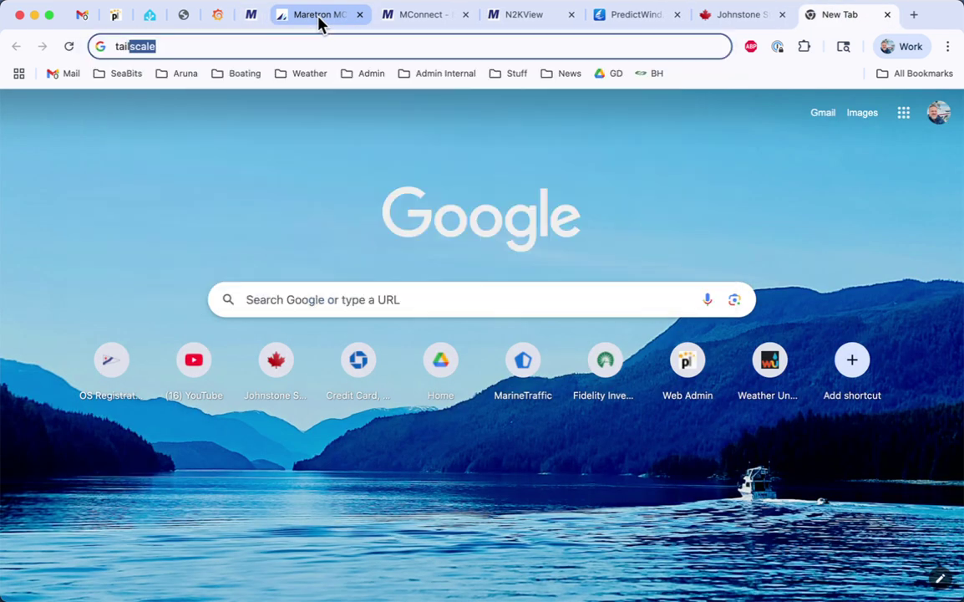
Search the SeaBits MConnect review page for "tails"
click(320, 14)
key(ctrl+f)
text(tails)
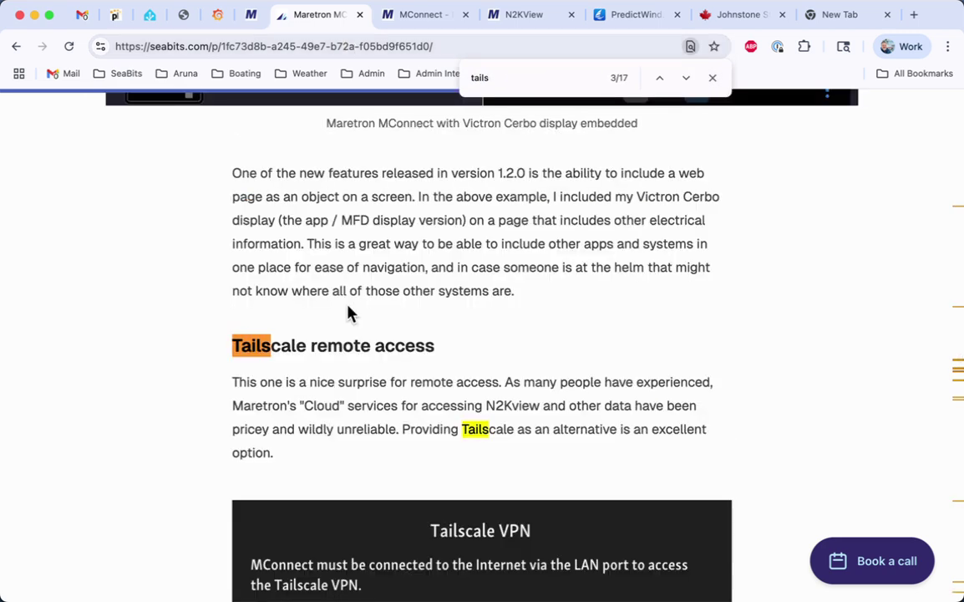
Read the review's Tailscale remote access section, covering the VPN settings screenshot and the use of MConnect from a mobile device
scroll(329, 423, down, 5)
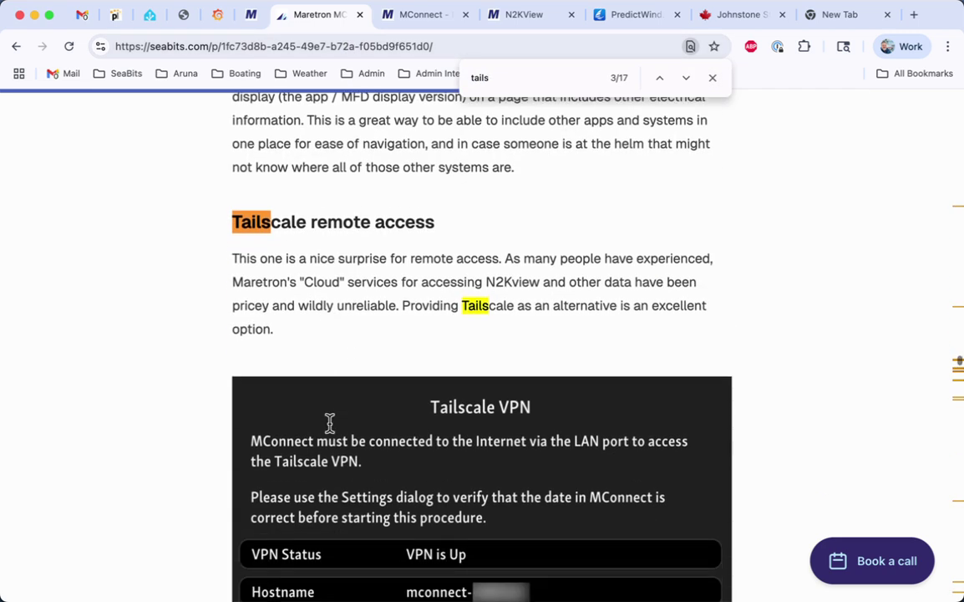
scroll(329, 424, down, 2)
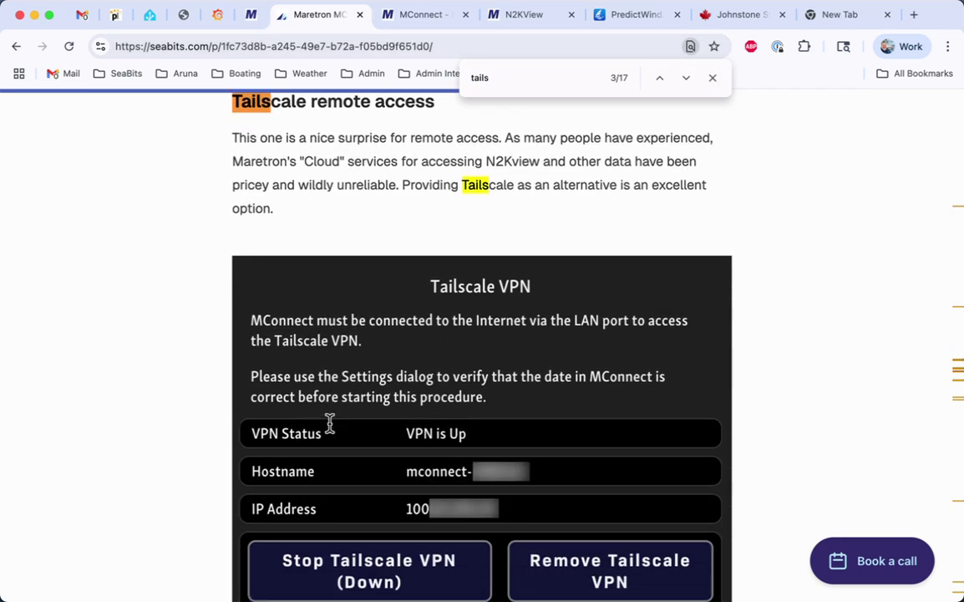
scroll(329, 424, down, 1)
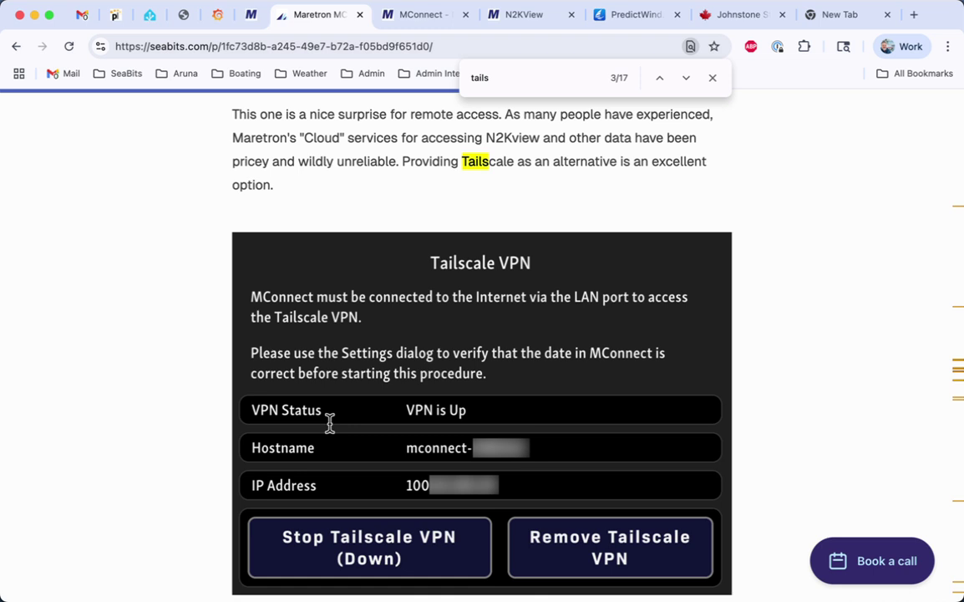
scroll(329, 424, down, 4)
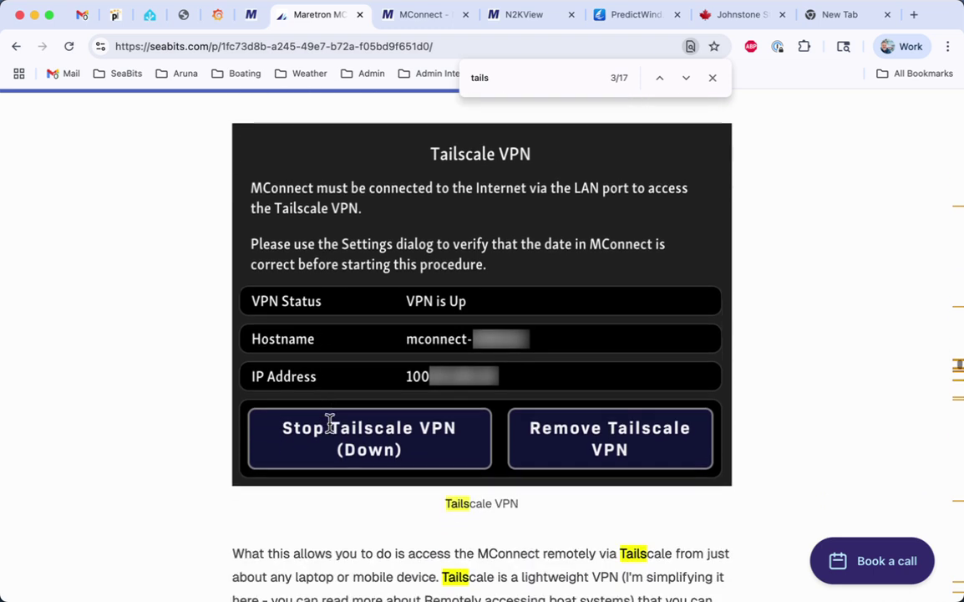
scroll(329, 423, down, 6)
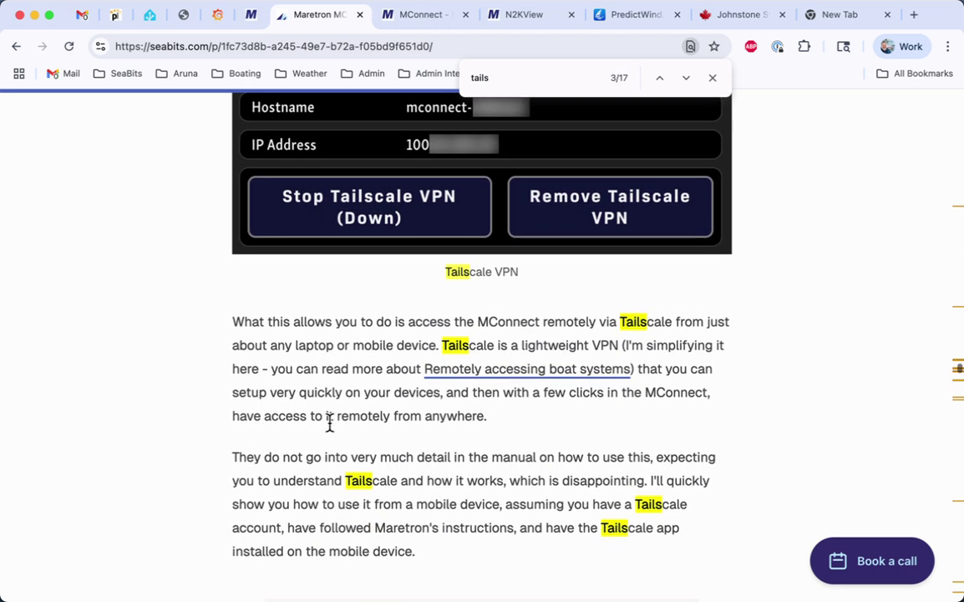
scroll(329, 424, down, 3)
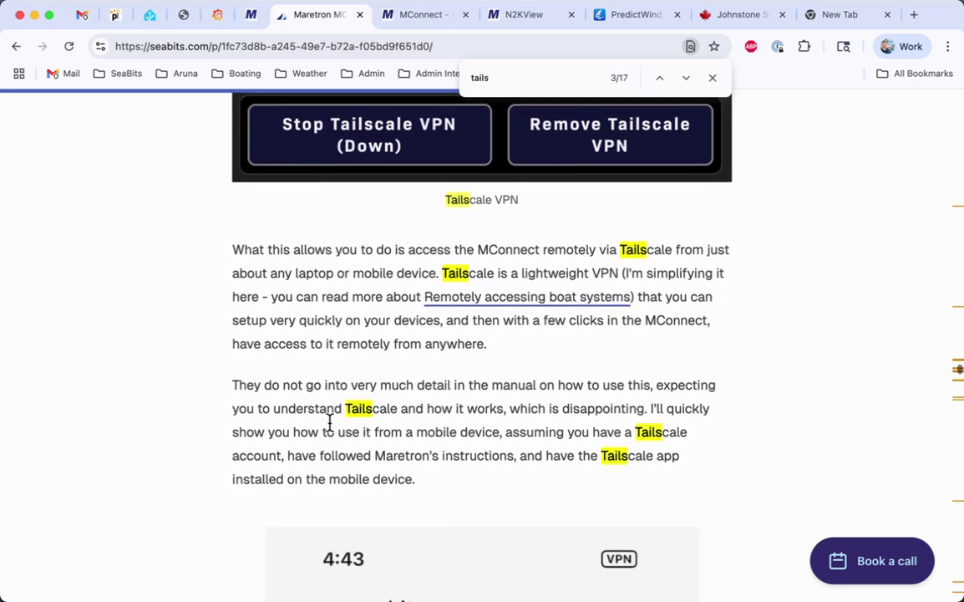
scroll(329, 423, down, 1)
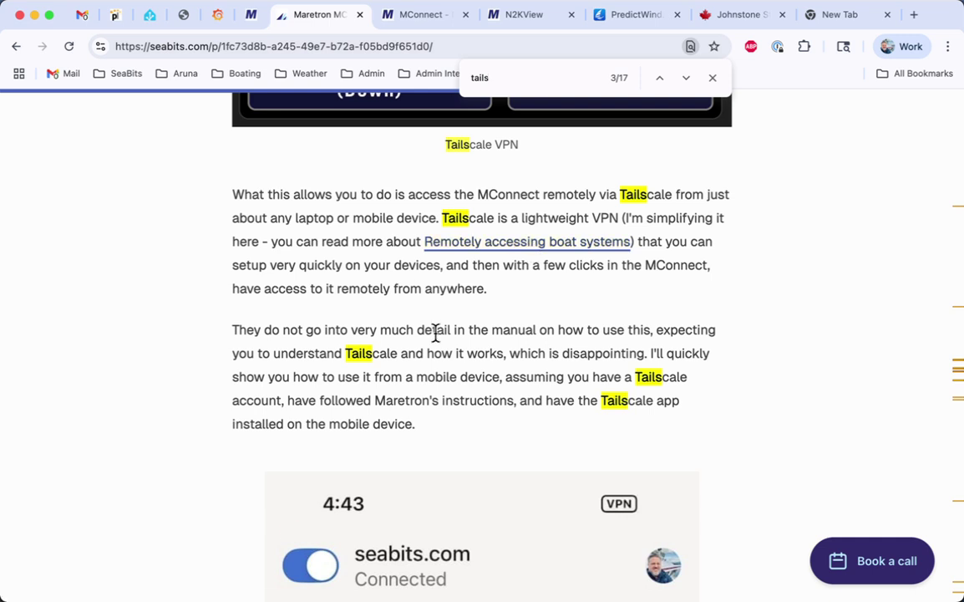
scroll(436, 332, down, 1)
scroll(436, 333, down, 10)
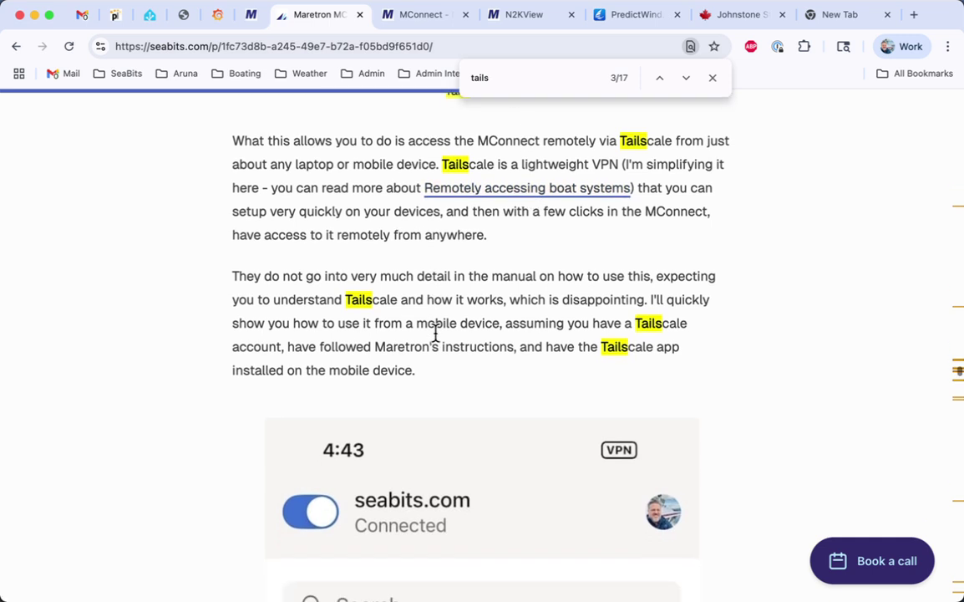
Read the review's iPhone Tailscale connection walkthrough down to the remote MConnect screenshot, and close the page search
scroll(435, 333, down, 4)
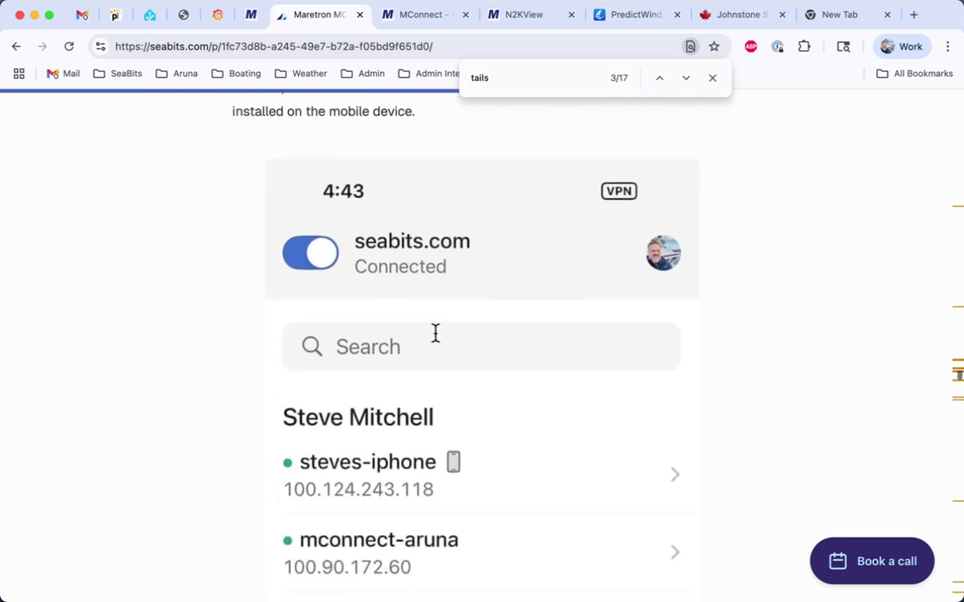
scroll(436, 333, up, 1)
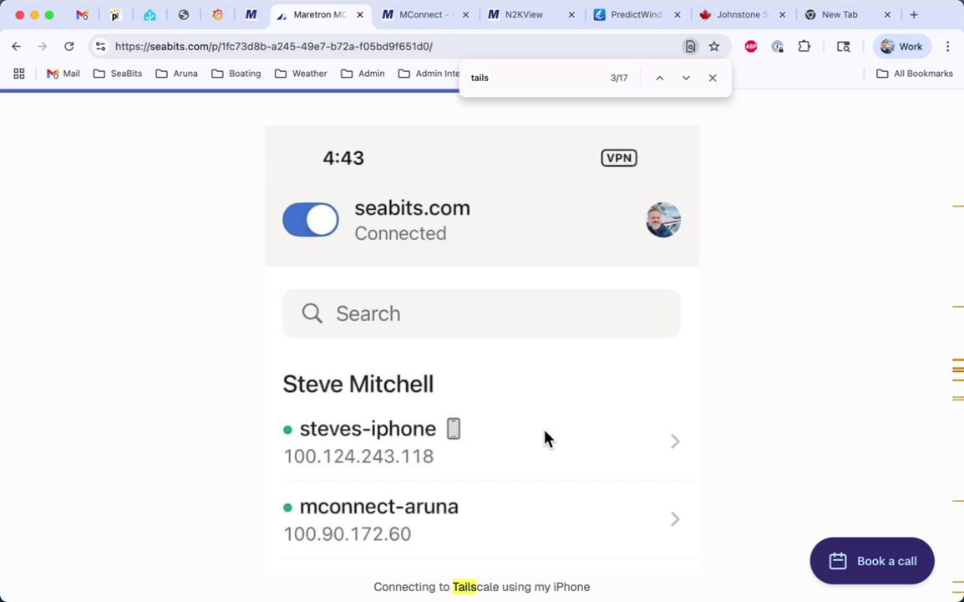
scroll(557, 471, down, 1)
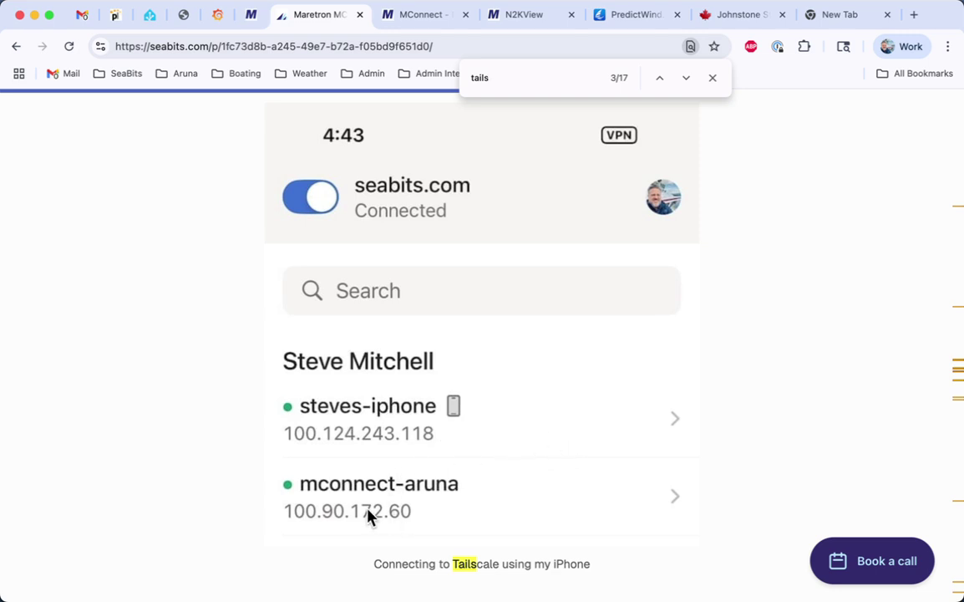
scroll(371, 516, down, 6)
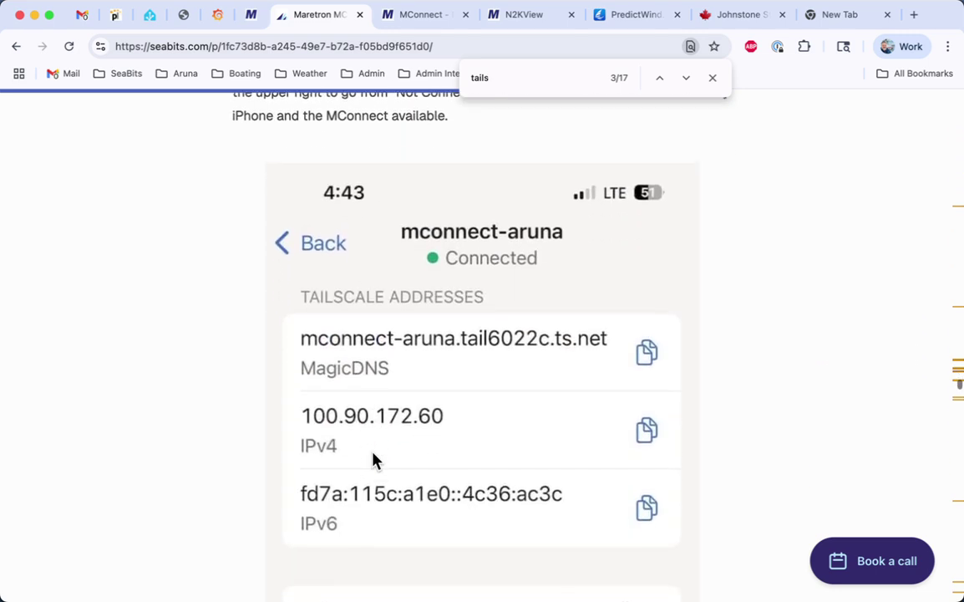
scroll(373, 459, down, 8)
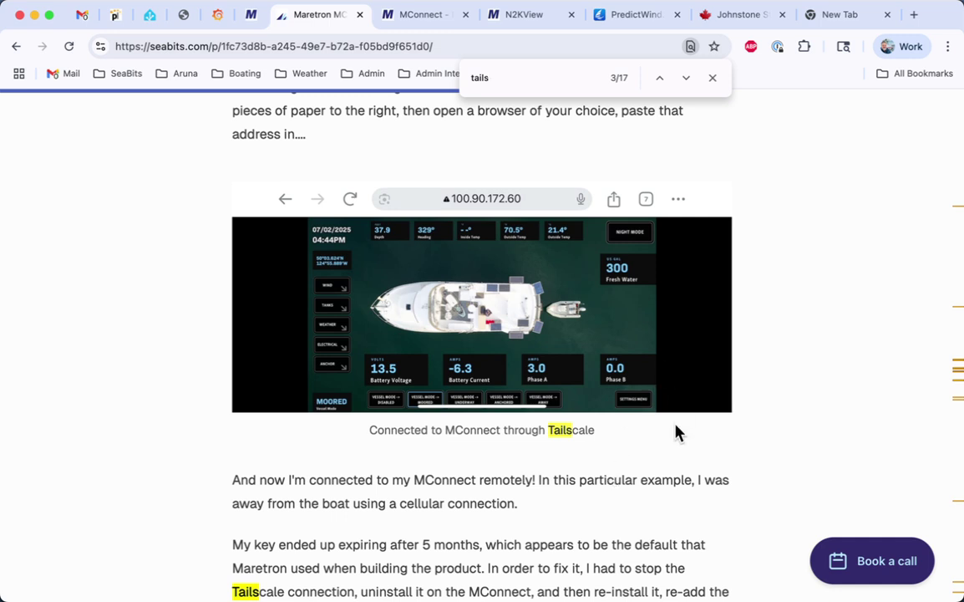
click(713, 78)
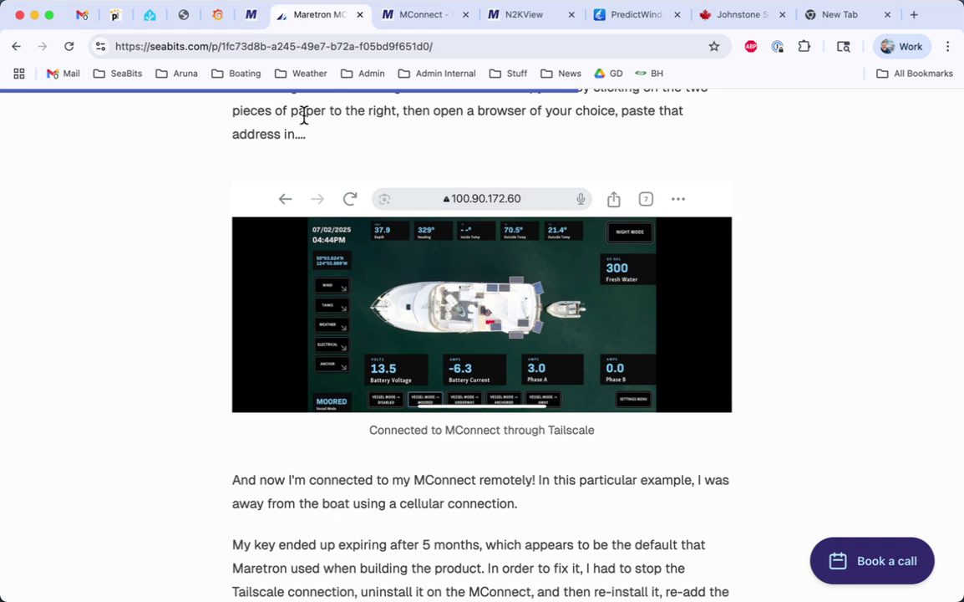
Switch to the MConnect page, open the Aruna configuration in the editor, and show the Home screen's Battery Current component properties
click(250, 15)
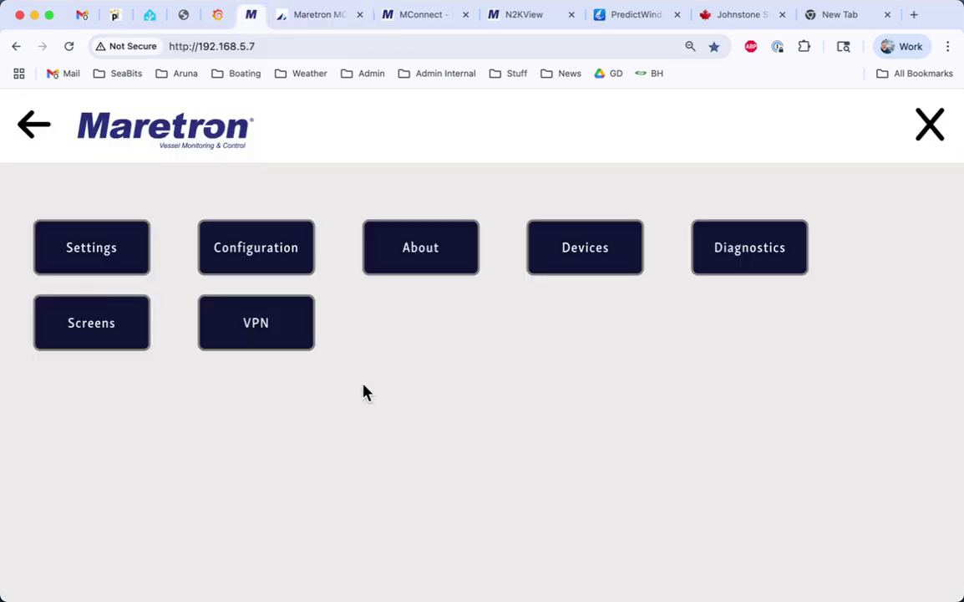
click(278, 258)
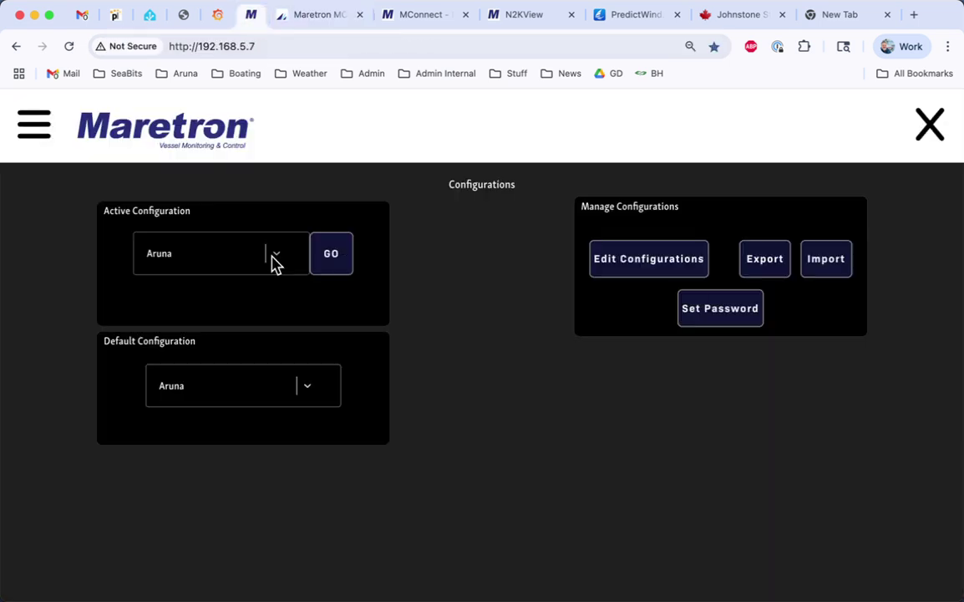
click(637, 265)
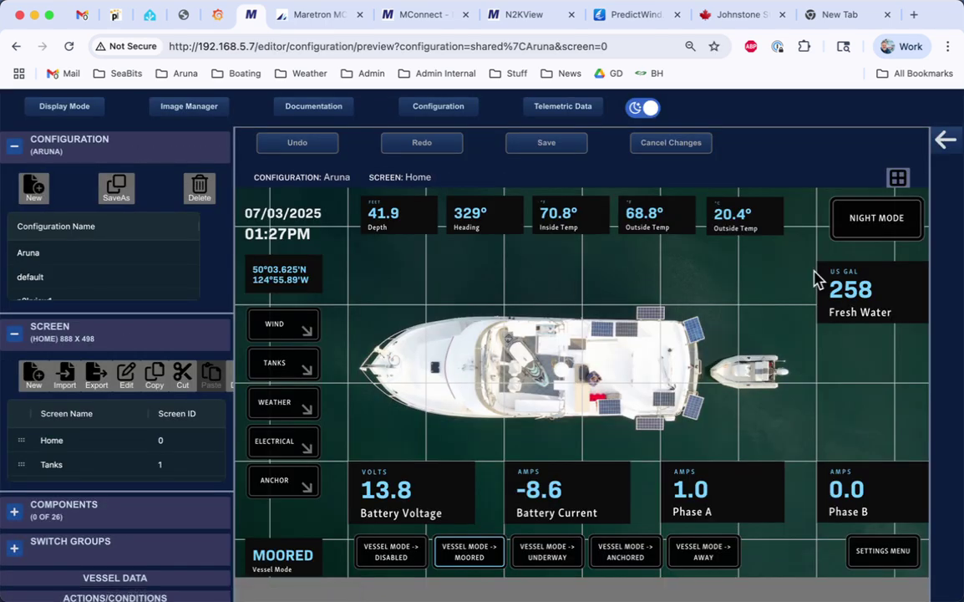
click(951, 142)
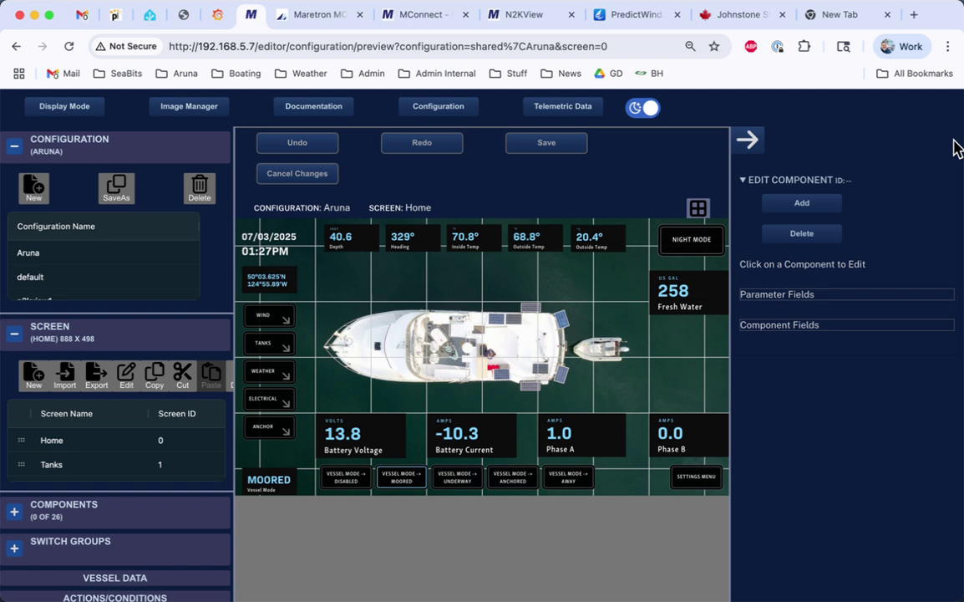
click(443, 438)
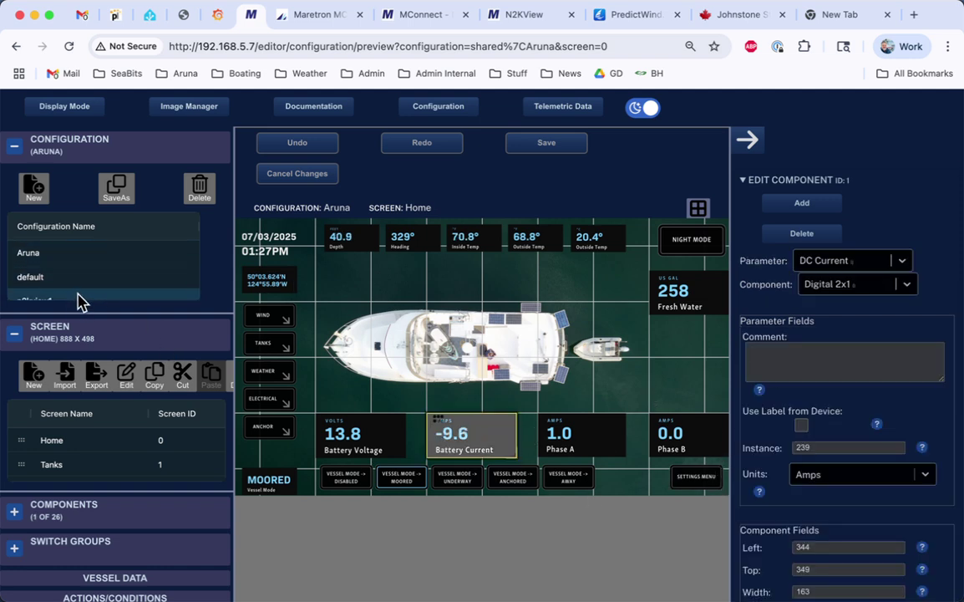
Browse the configuration's Home and Tanks screens, ending on Tanks with the Fuel | Port Aft gauge selected
click(81, 466)
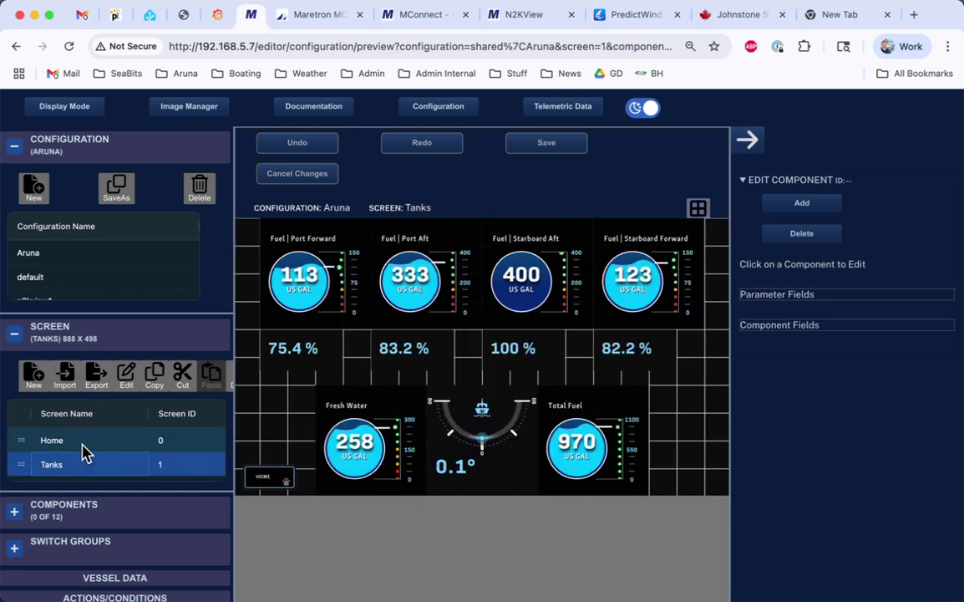
click(85, 444)
scroll(86, 449, down, 1)
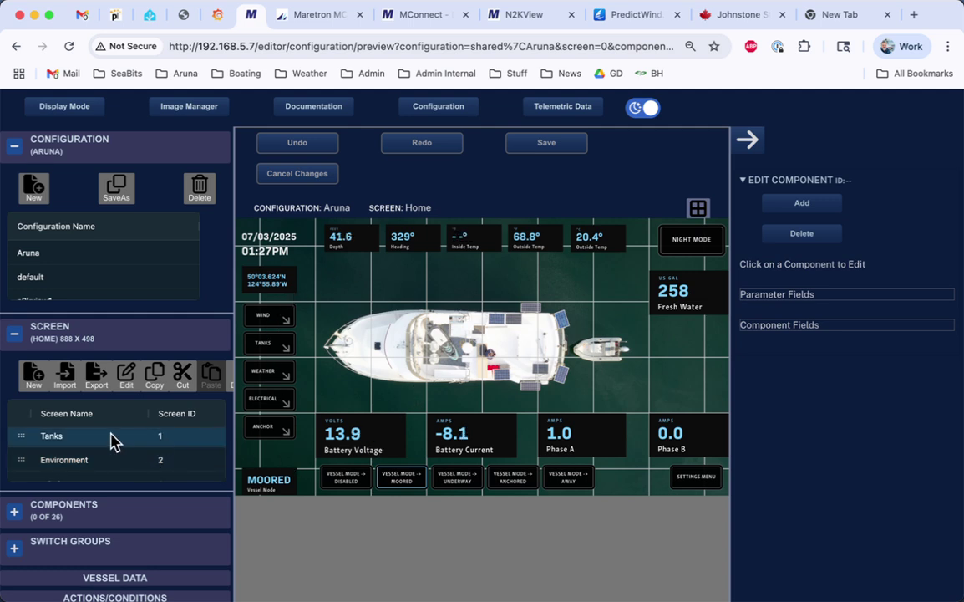
scroll(97, 456, up, 1)
click(92, 466)
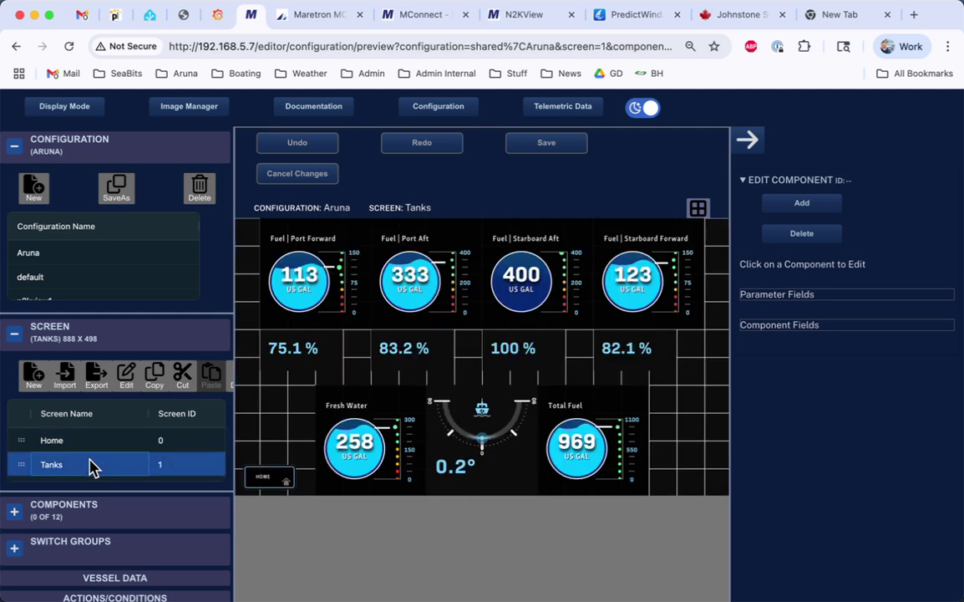
click(404, 279)
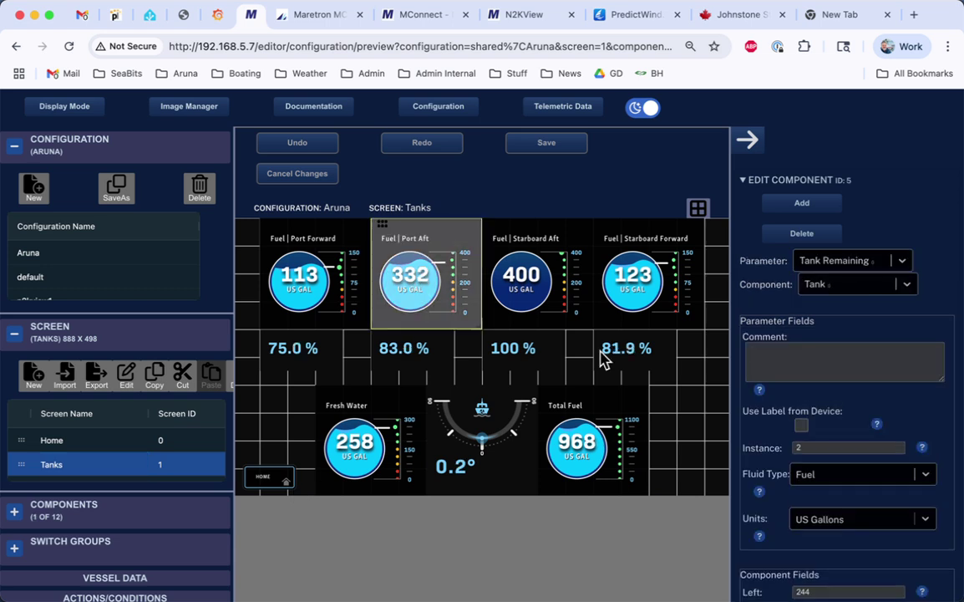
Try the Gauge 5x6, Digital 4x3 and Line Graph component types on the Fuel | Port Aft gauge
click(904, 286)
click(889, 307)
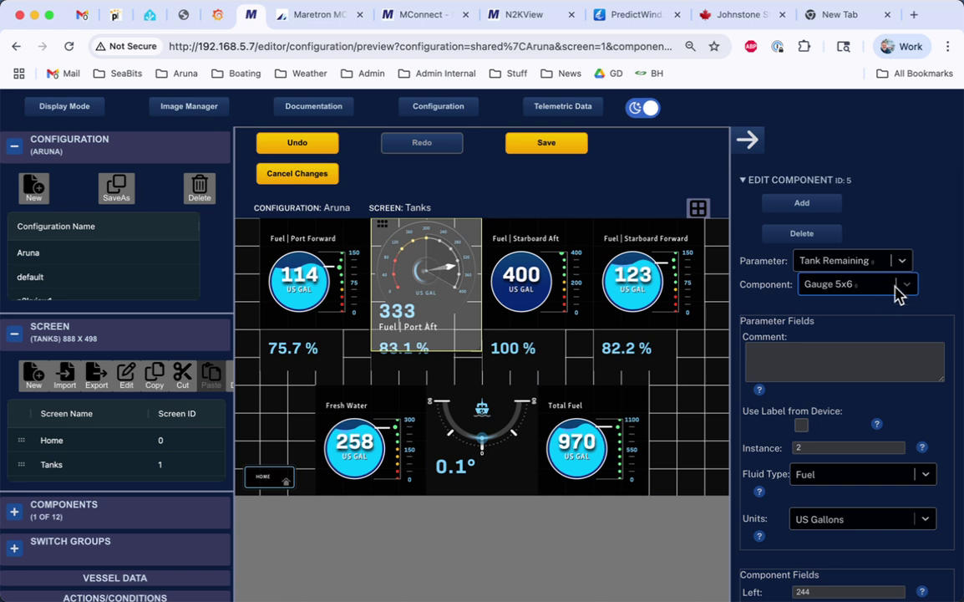
click(898, 288)
click(883, 339)
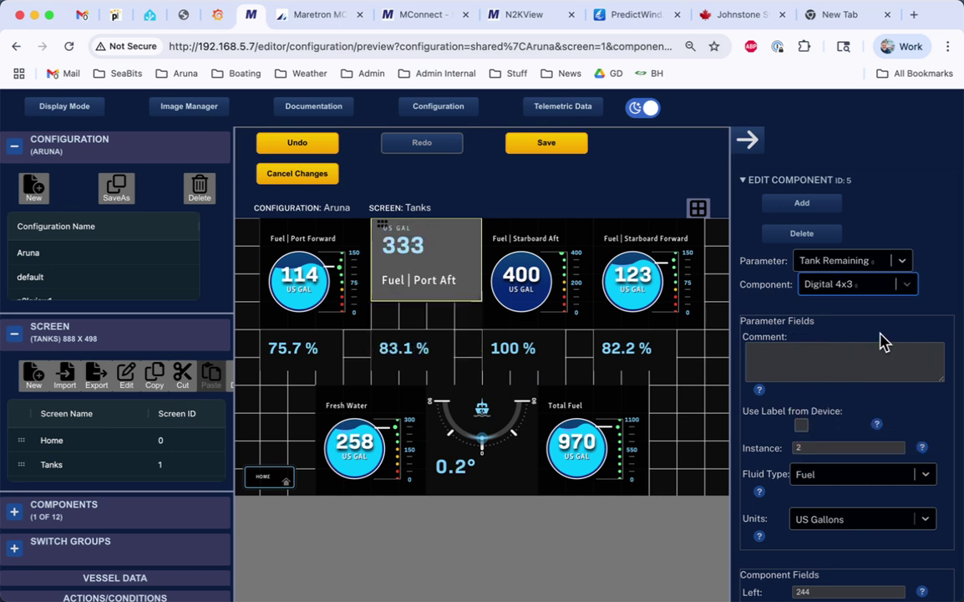
click(910, 287)
scroll(902, 422, down, 5)
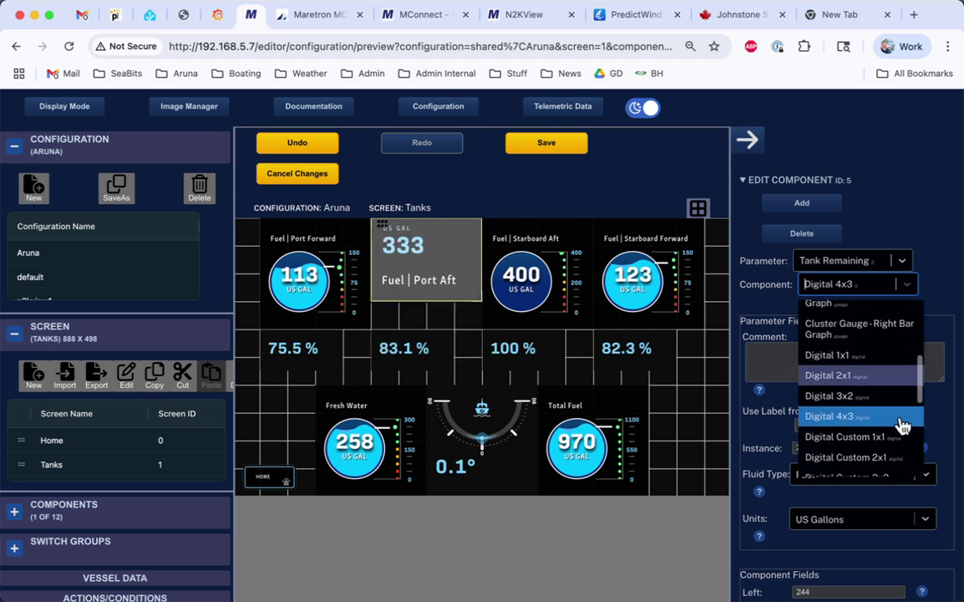
scroll(901, 423, down, 3)
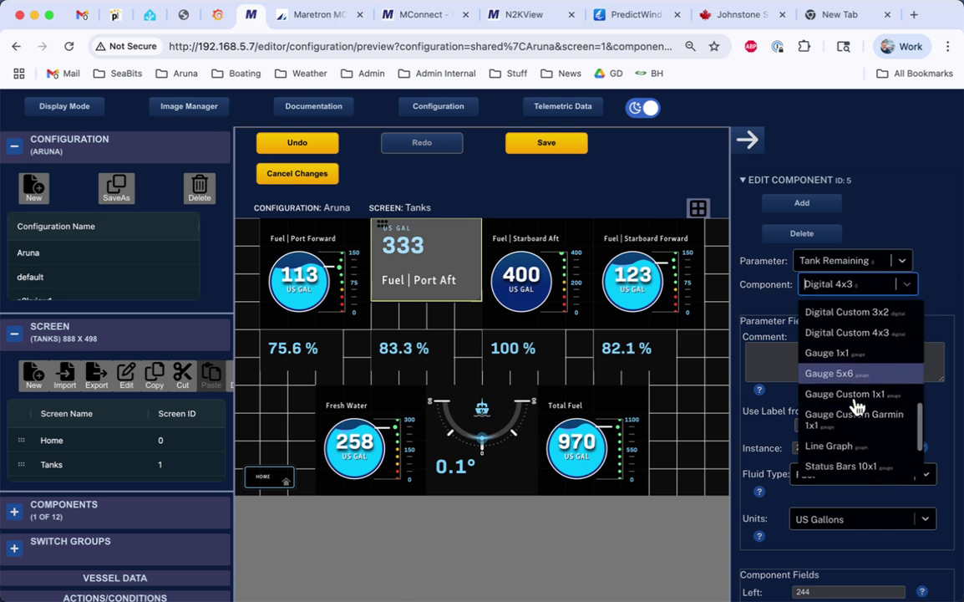
click(860, 361)
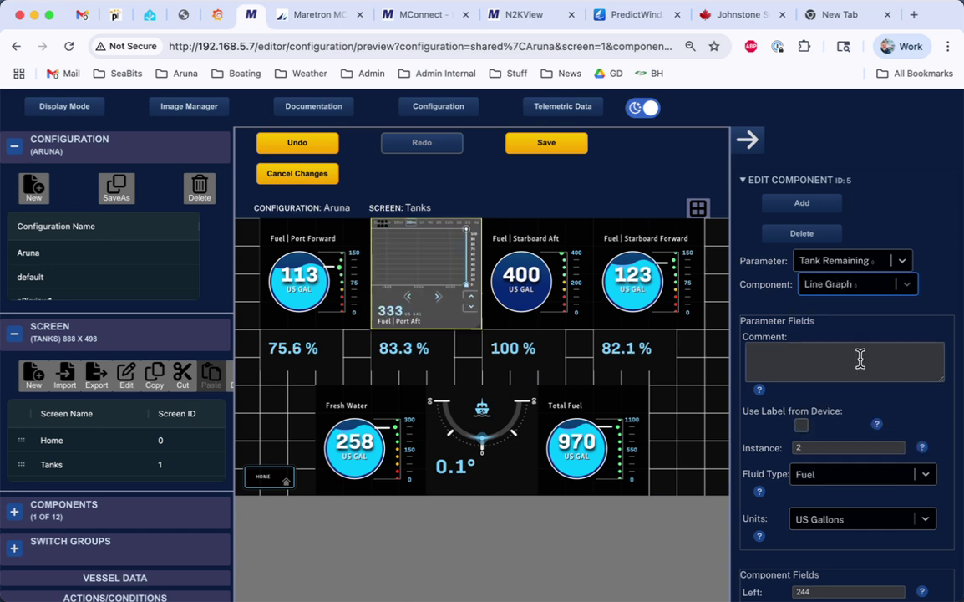
Set the Fuel | Port Aft component type back to Tank
click(907, 287)
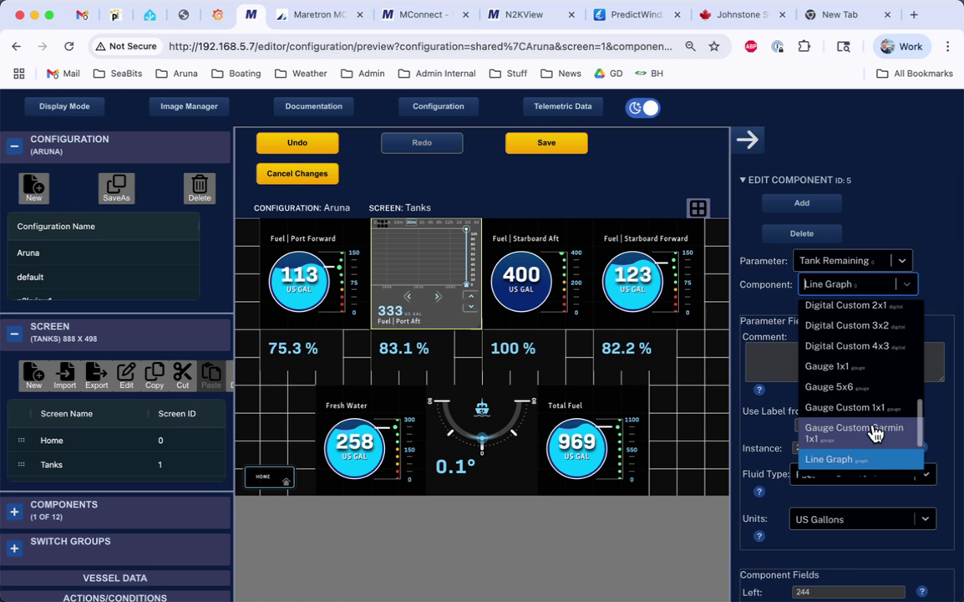
scroll(865, 430, down, 1)
scroll(865, 410, down, 2)
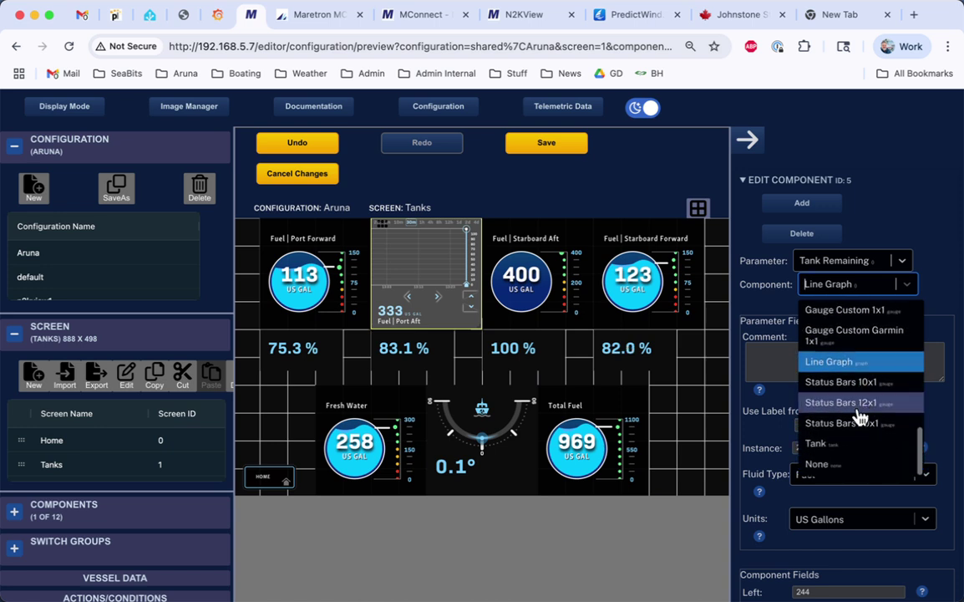
click(846, 448)
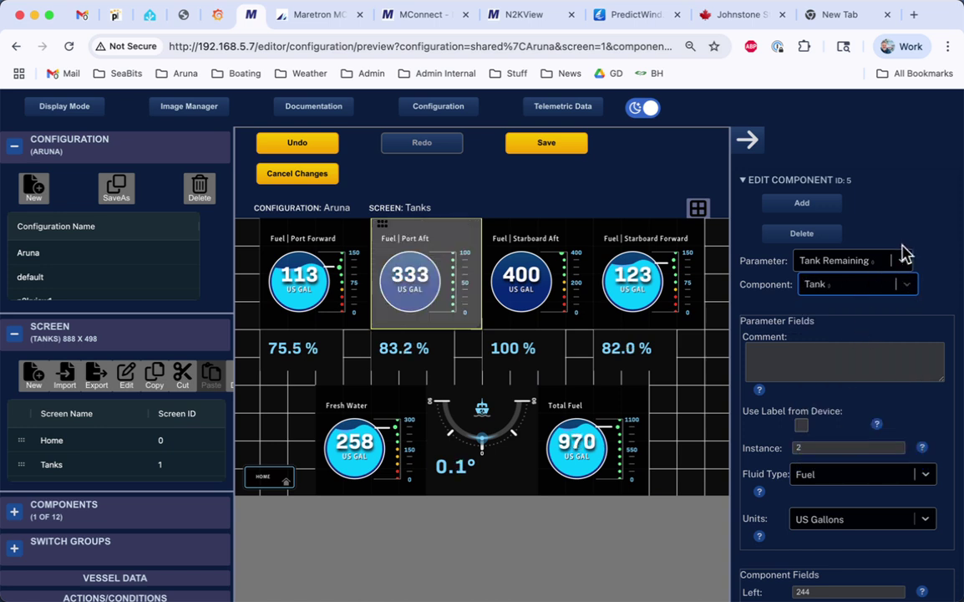
Examine the Fuel | Port Aft gauge's parameter fields, including the Units and Fluid Type options, keeping the current selections
scroll(817, 425, down, 4)
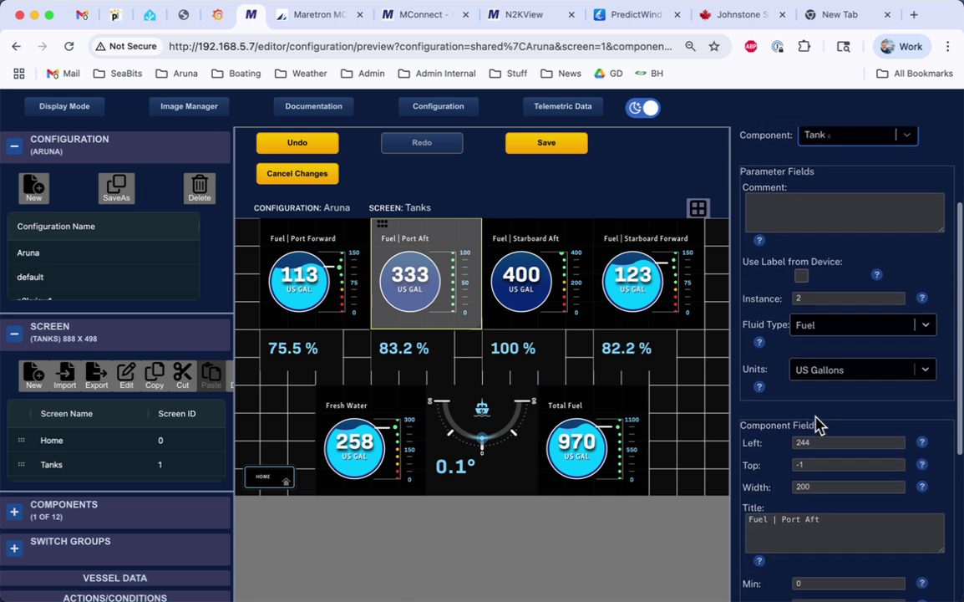
scroll(817, 425, up, 2)
scroll(818, 425, up, 2)
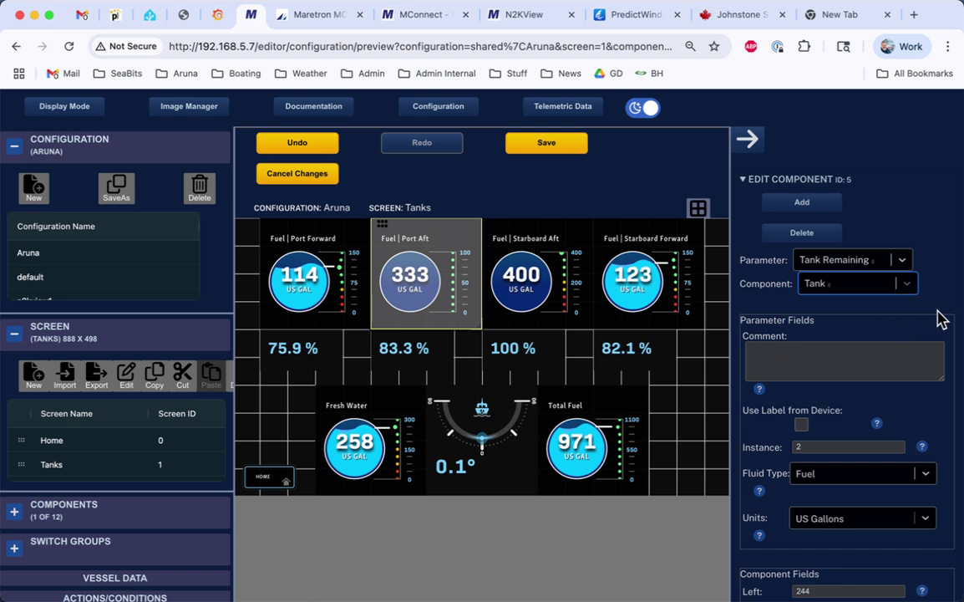
scroll(870, 513, down, 2)
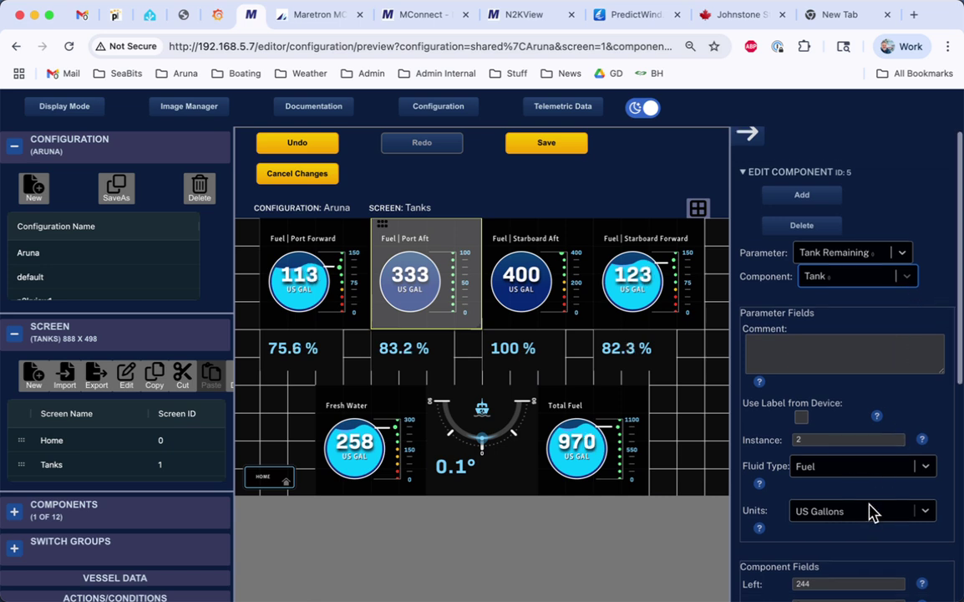
scroll(870, 508, down, 1)
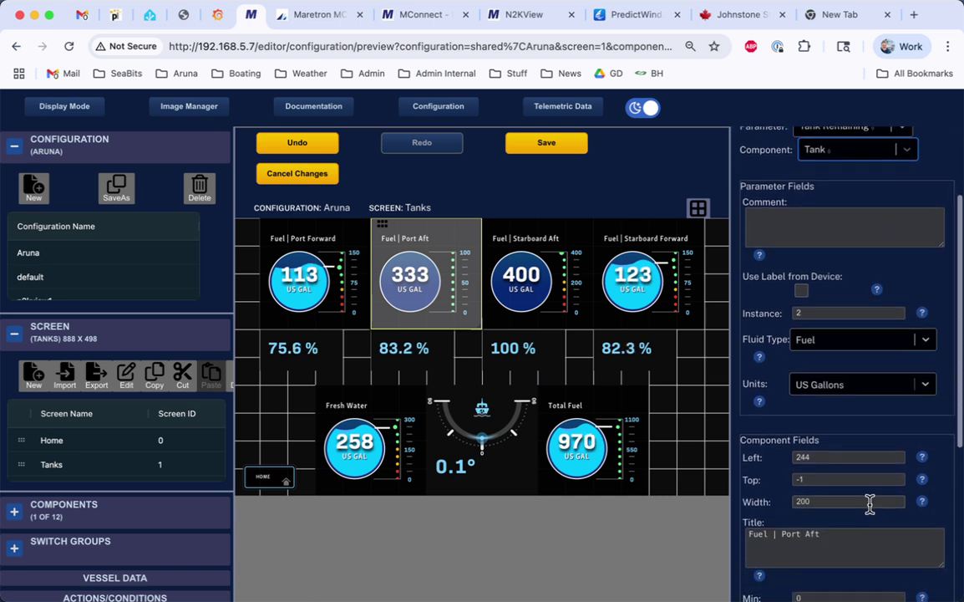
click(926, 384)
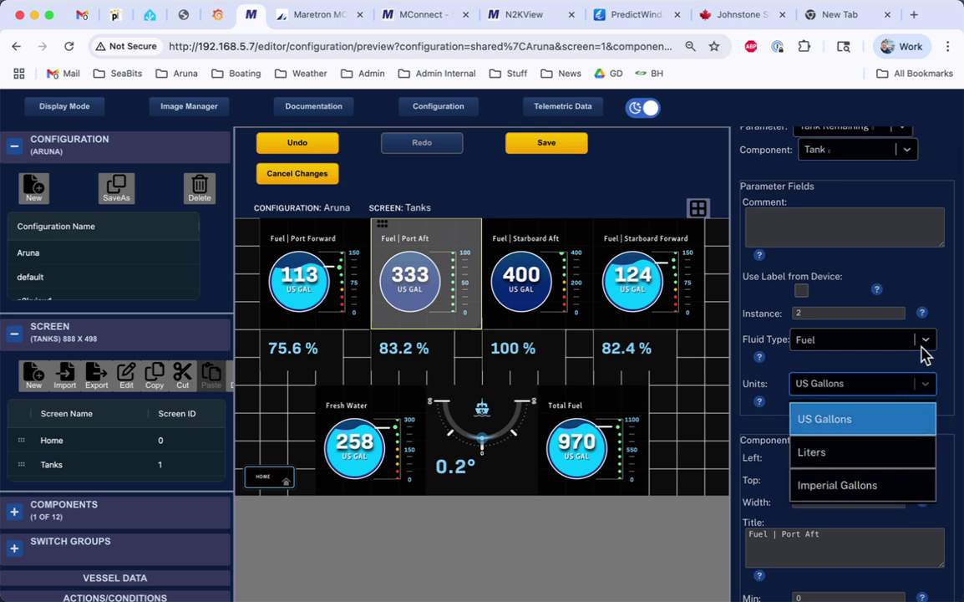
click(935, 311)
click(926, 343)
click(930, 280)
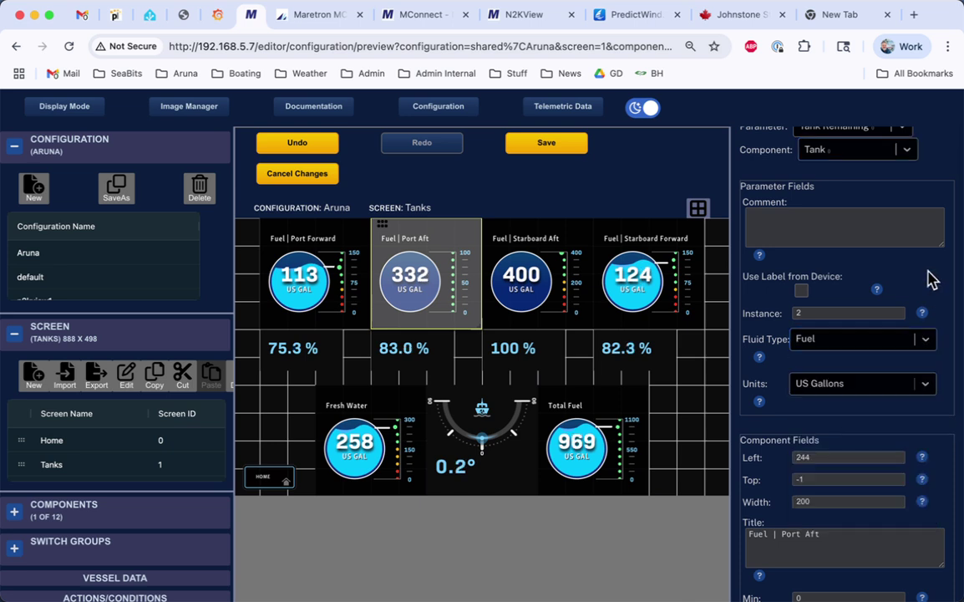
Review the Fuel | Port Aft gauge's component fields and expand its Ranges section
scroll(911, 420, down, 2)
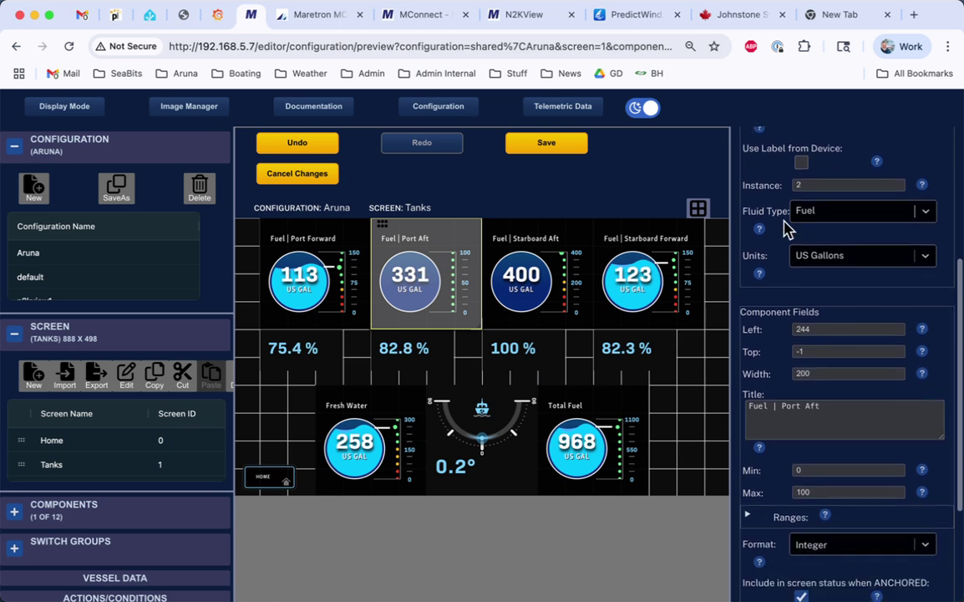
scroll(835, 374, down, 2)
scroll(835, 373, down, 1)
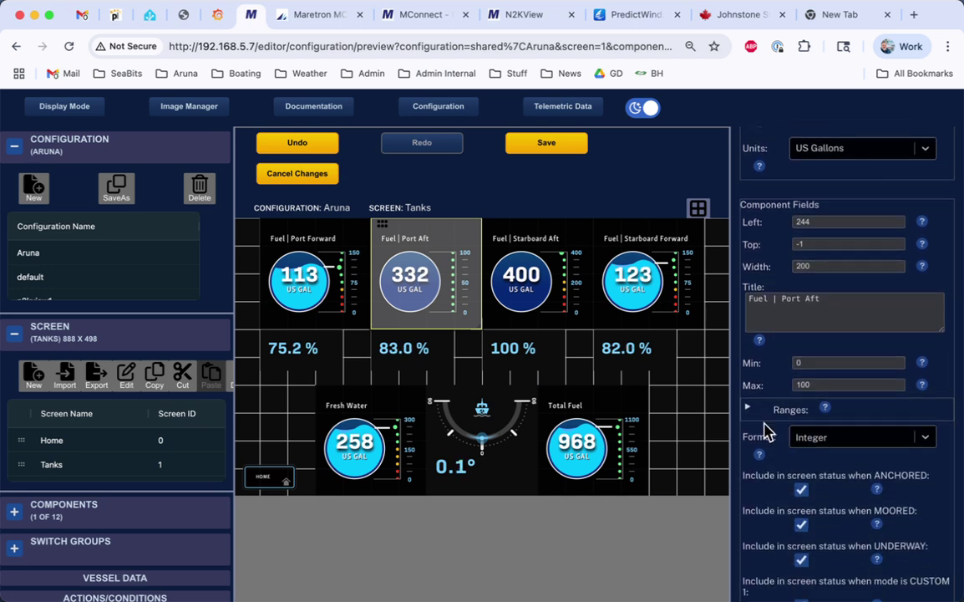
click(749, 409)
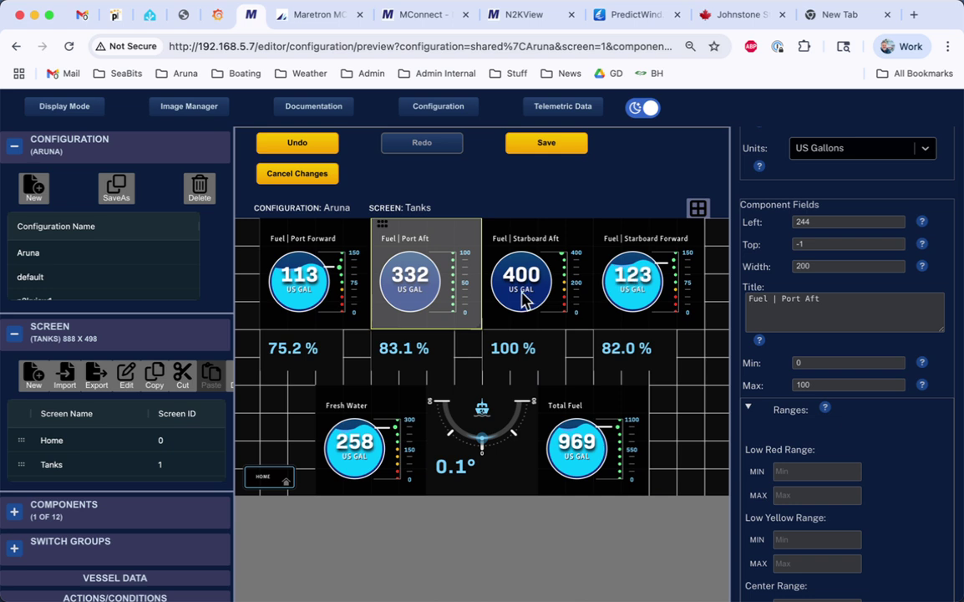
Select the Fuel | Starboard Aft gauge and examine its color range settings down to the format and screen status options
click(552, 292)
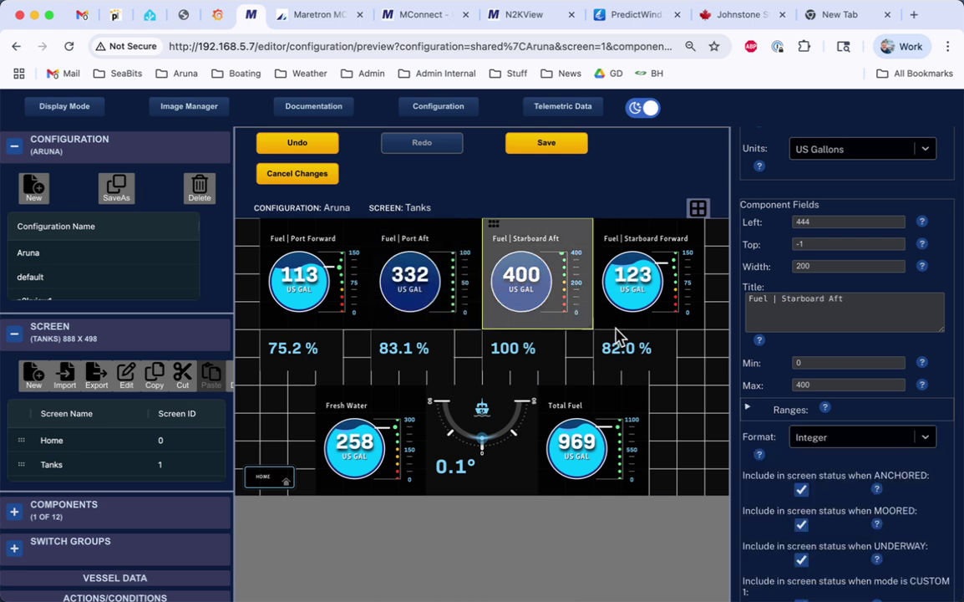
click(749, 410)
scroll(903, 479, down, 5)
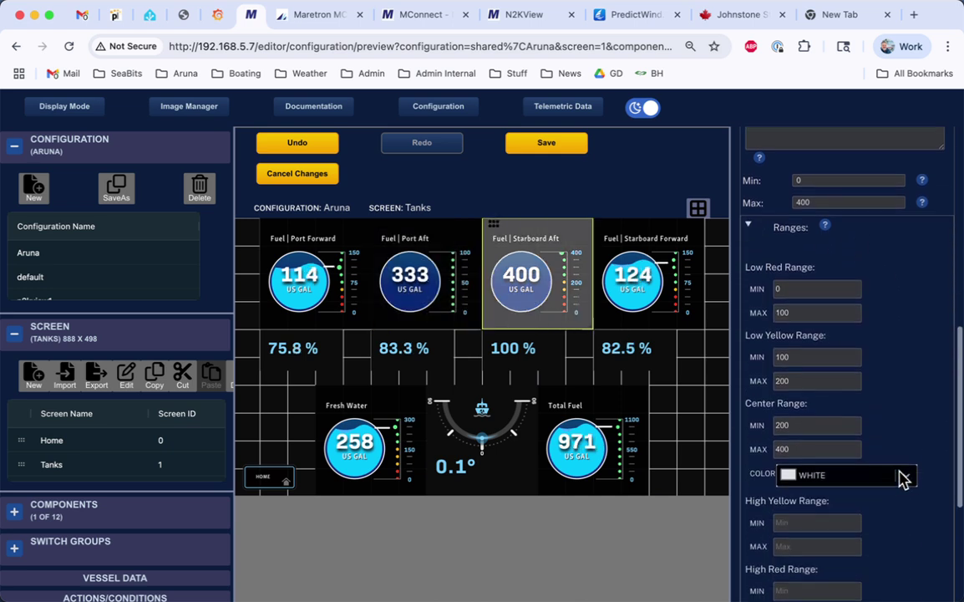
scroll(903, 479, down, 2)
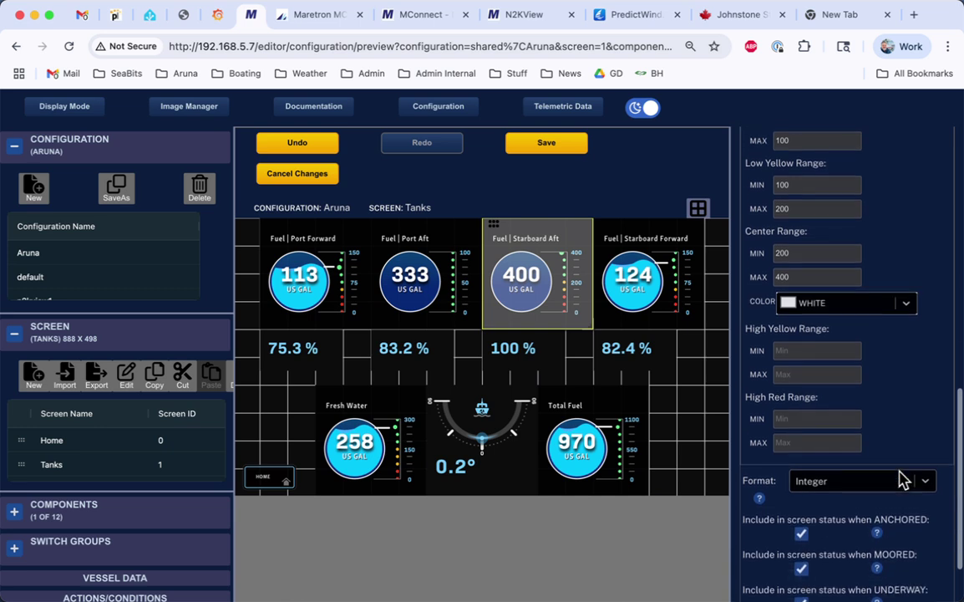
Examine the Fuel | Starboard Aft gauge's available component types and parameters, keeping Tank and Tank Remaining selected
scroll(902, 479, up, 2)
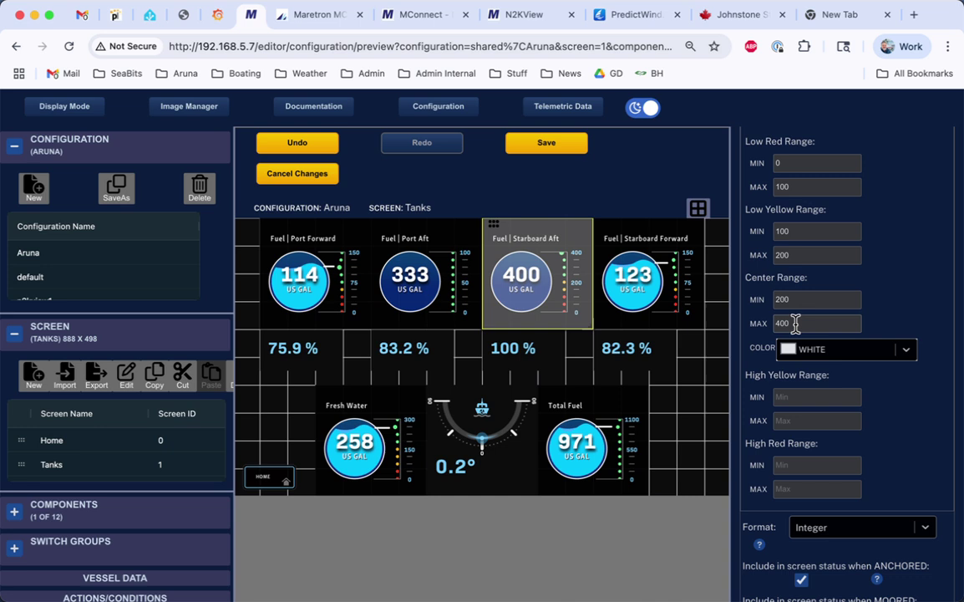
scroll(802, 301, up, 10)
click(908, 287)
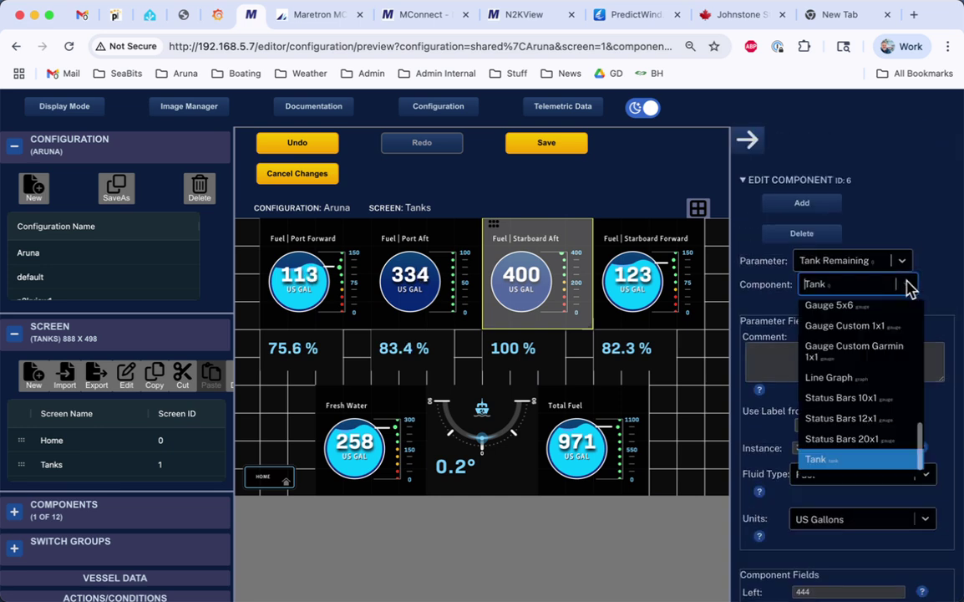
click(919, 243)
click(862, 267)
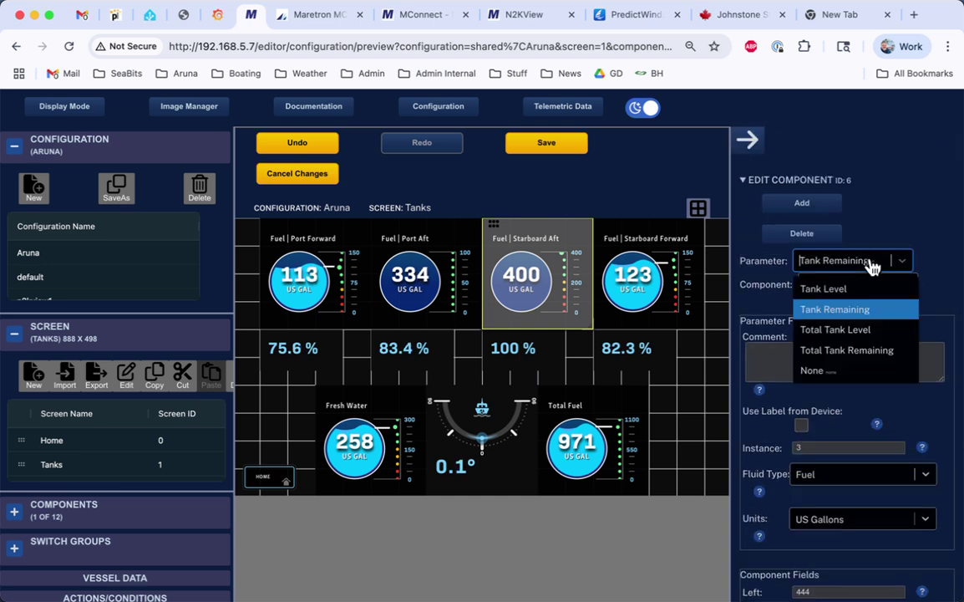
click(899, 219)
click(905, 287)
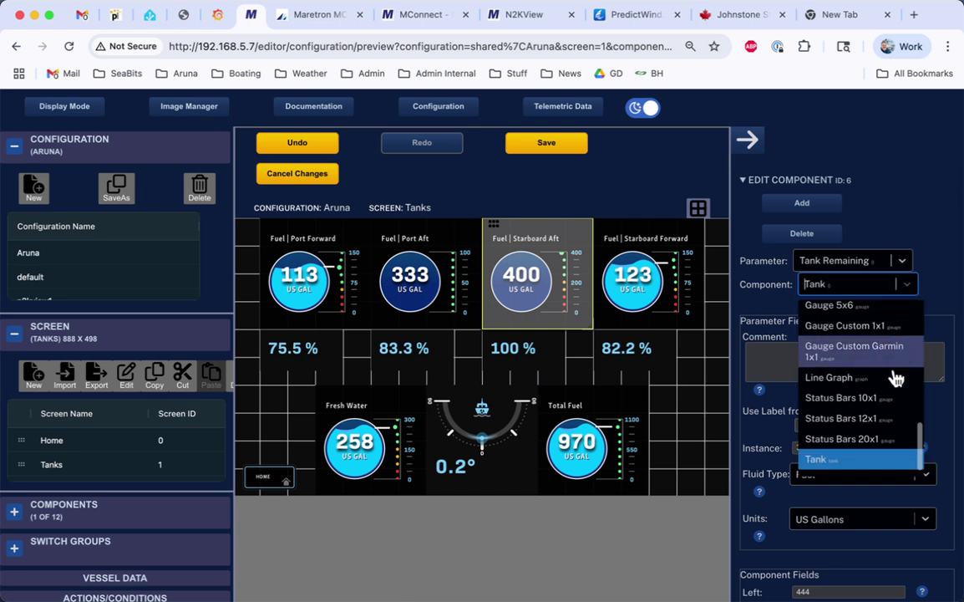
click(894, 215)
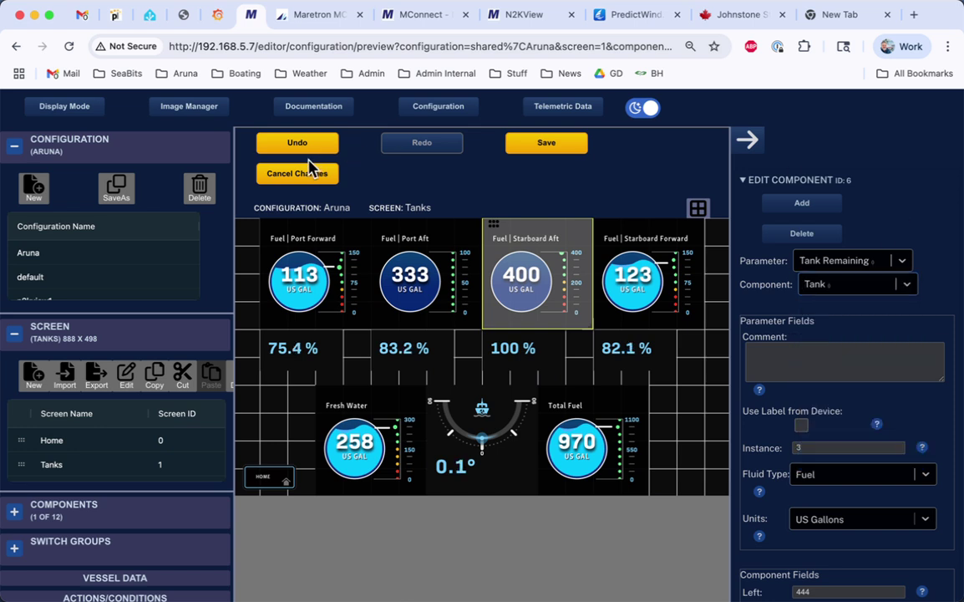
Leave the editor for display mode, discarding the unsaved changes, and open the settings menu
click(79, 107)
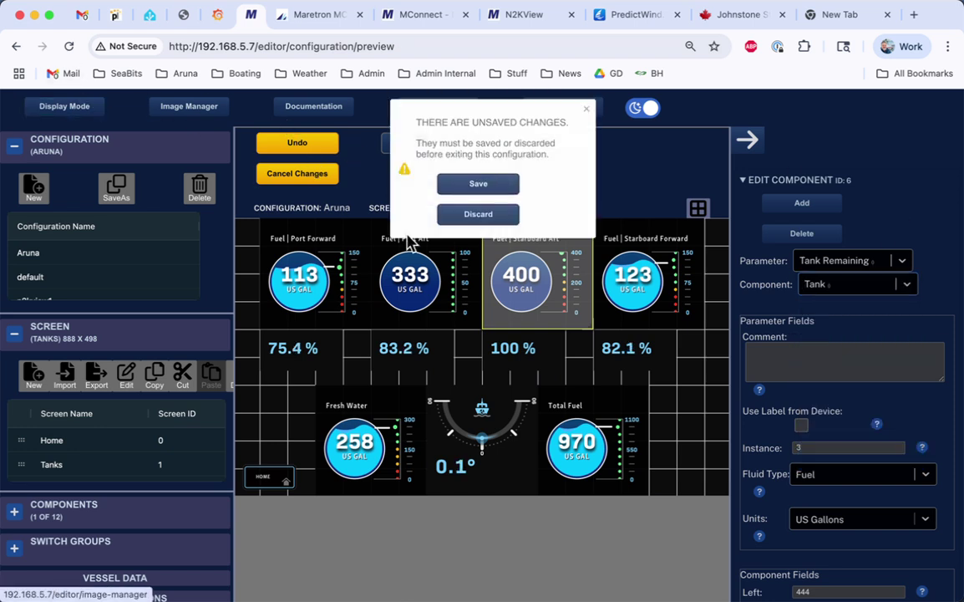
click(489, 218)
click(844, 574)
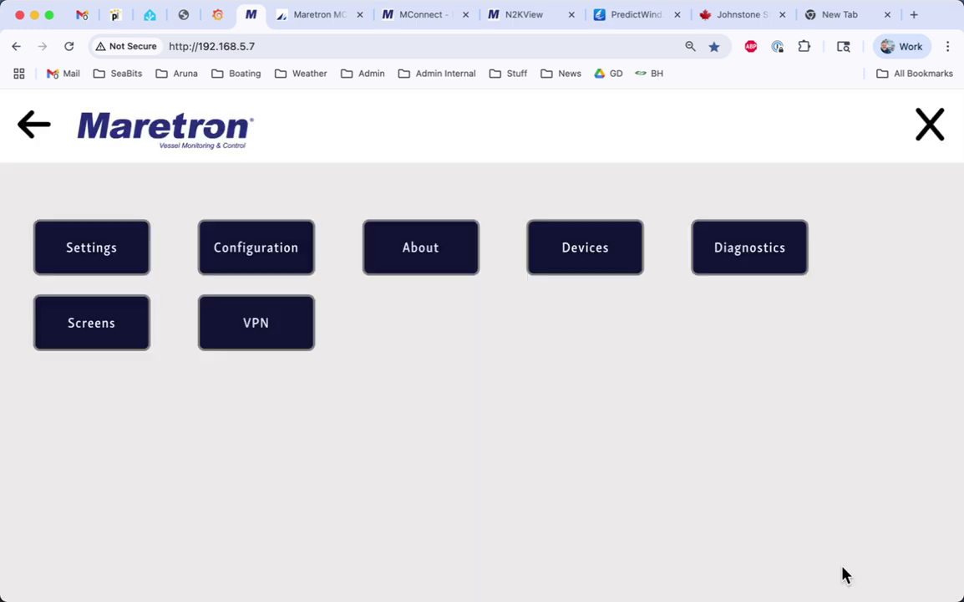
Reopen the configuration editor from the Configurations page and select the Battery Voltage component on the Home screen
click(256, 247)
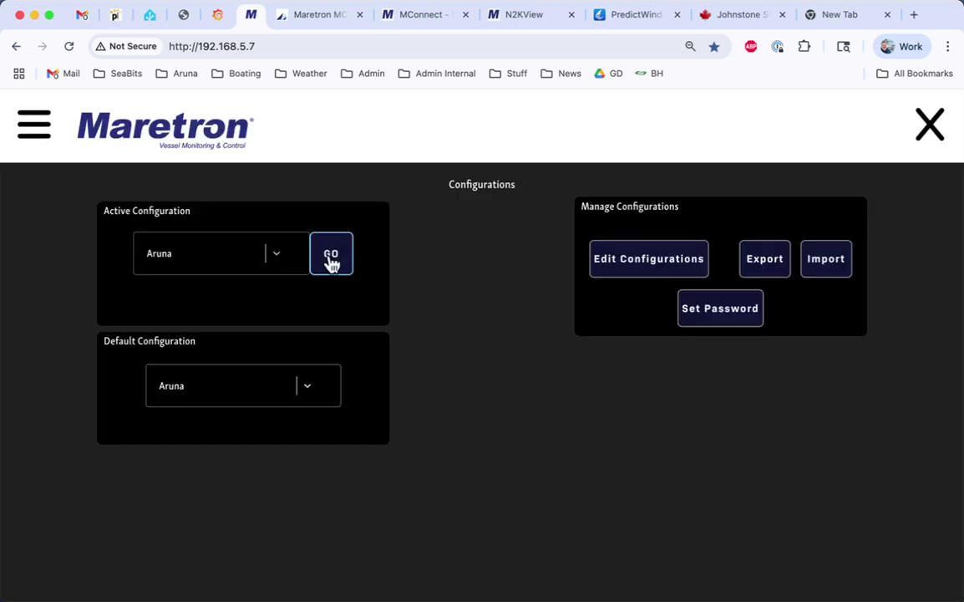
click(667, 269)
click(349, 443)
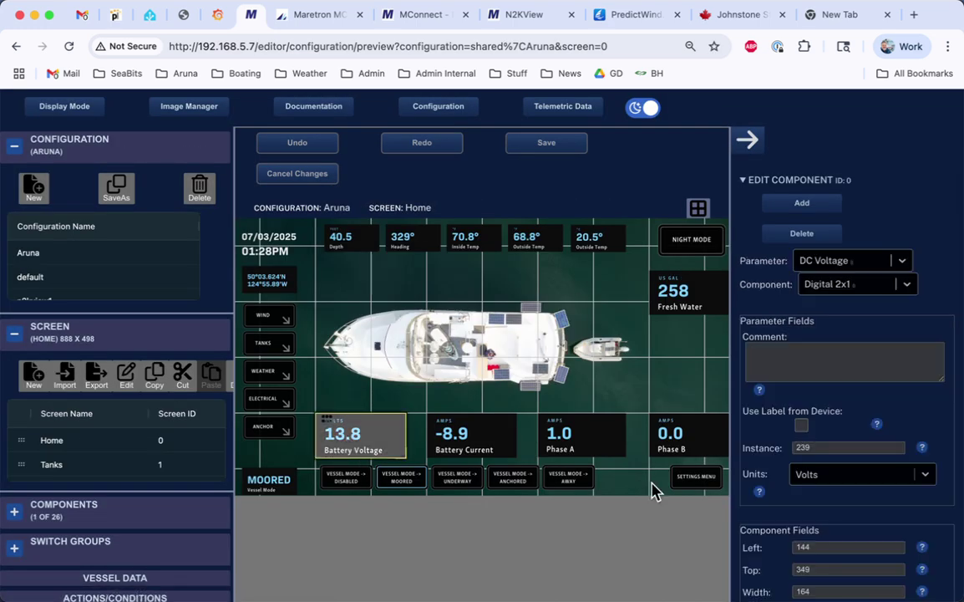
Browse the parameters available for the Battery Voltage component, from DC Voltage down to the Xantrex entries
click(903, 262)
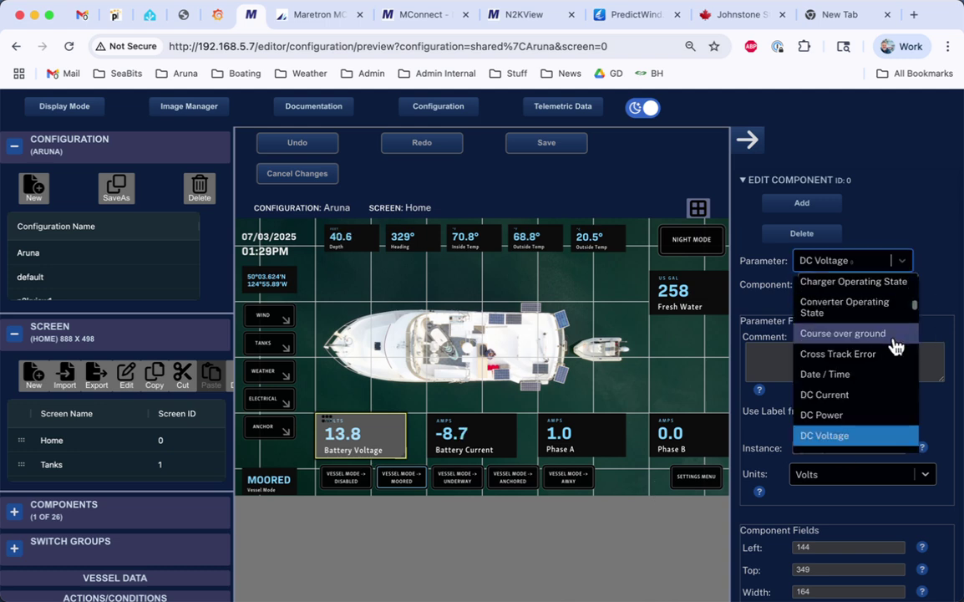
scroll(854, 380, down, 5)
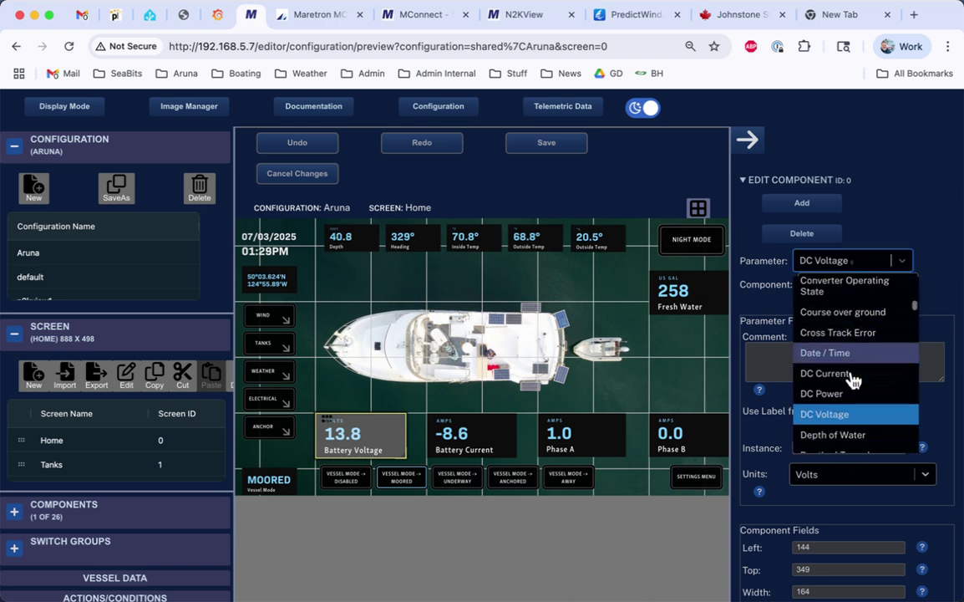
scroll(854, 381, down, 10)
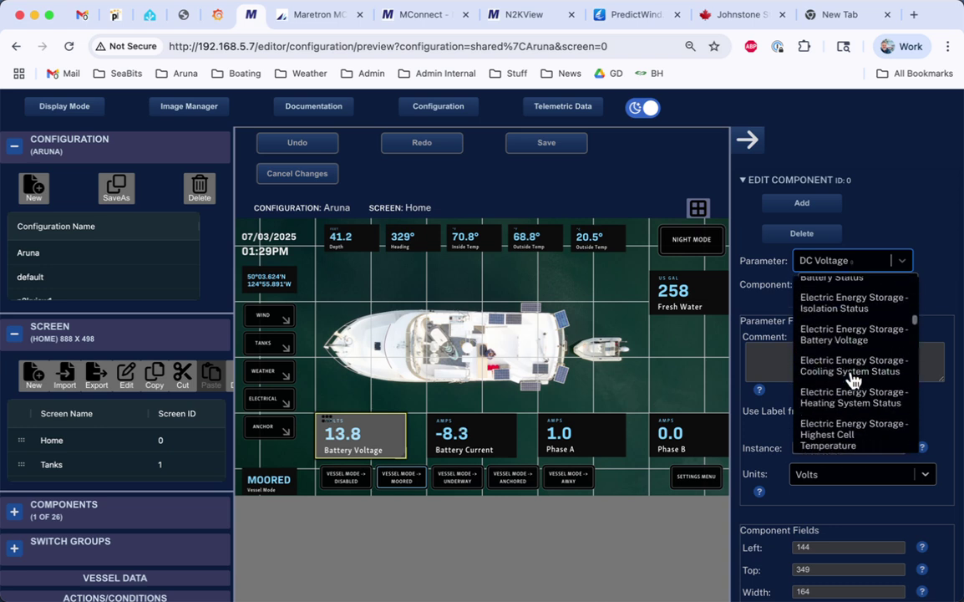
drag(917, 326, 919, 432)
scroll(854, 393, down, 8)
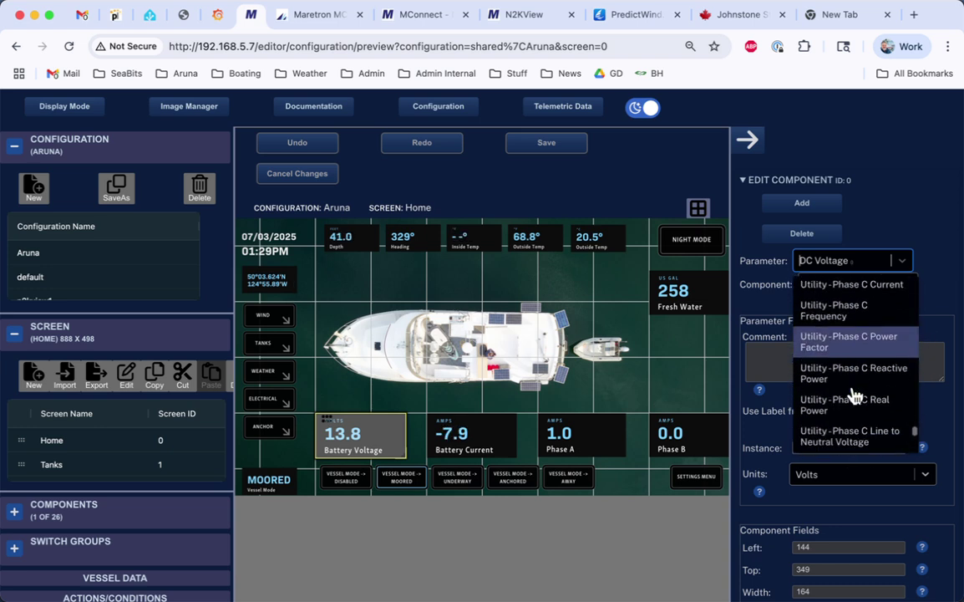
scroll(854, 394, down, 10)
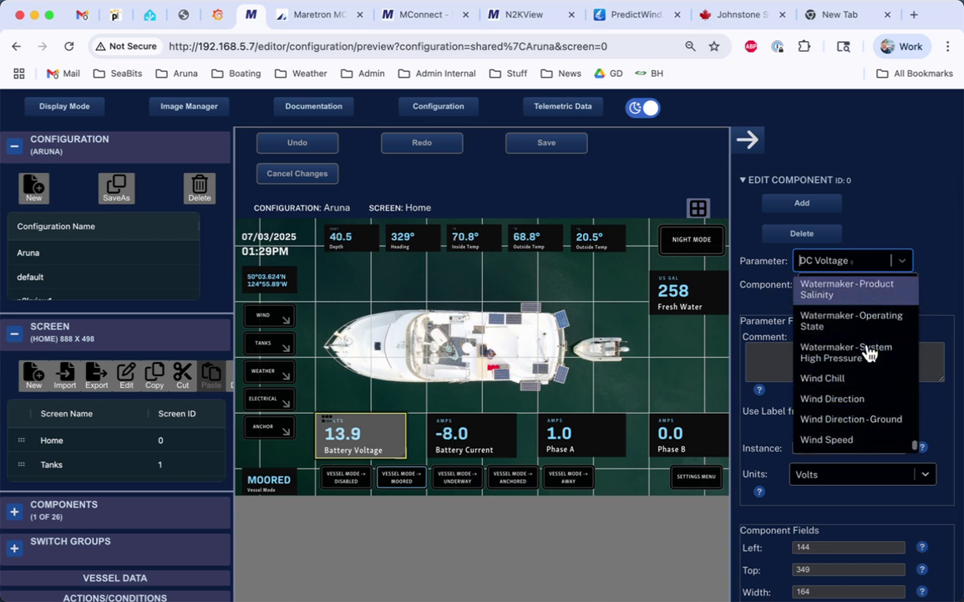
scroll(869, 351, down, 2)
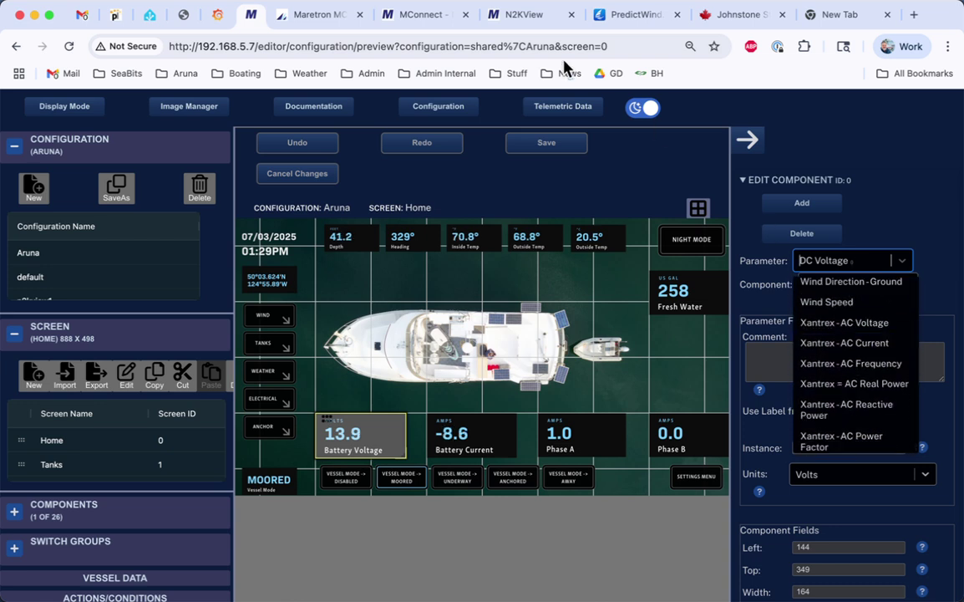
View the cover page of the MConnect user's manual PDF, then return to the configuration editor
click(532, 18)
scroll(504, 433, down, 1)
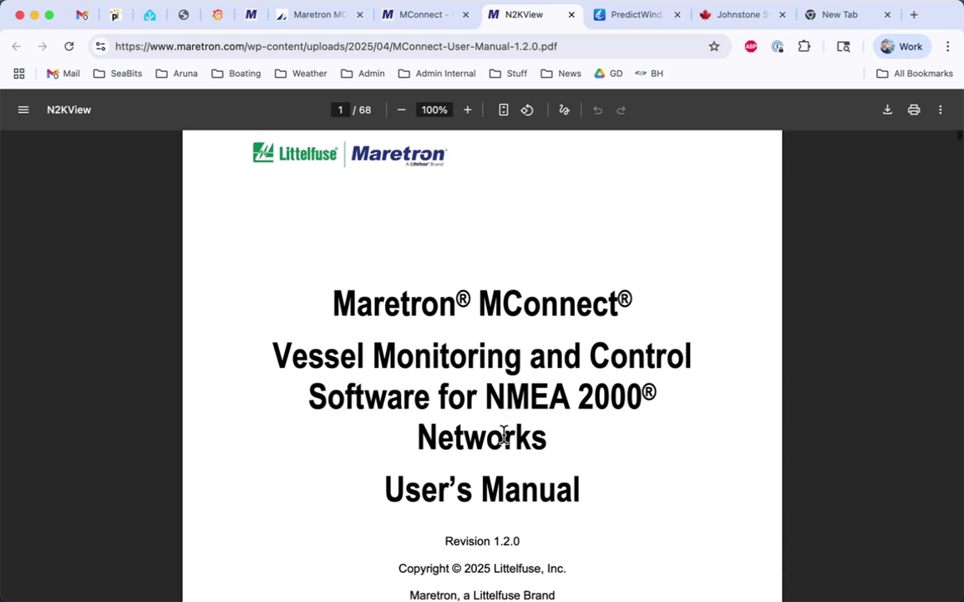
click(251, 19)
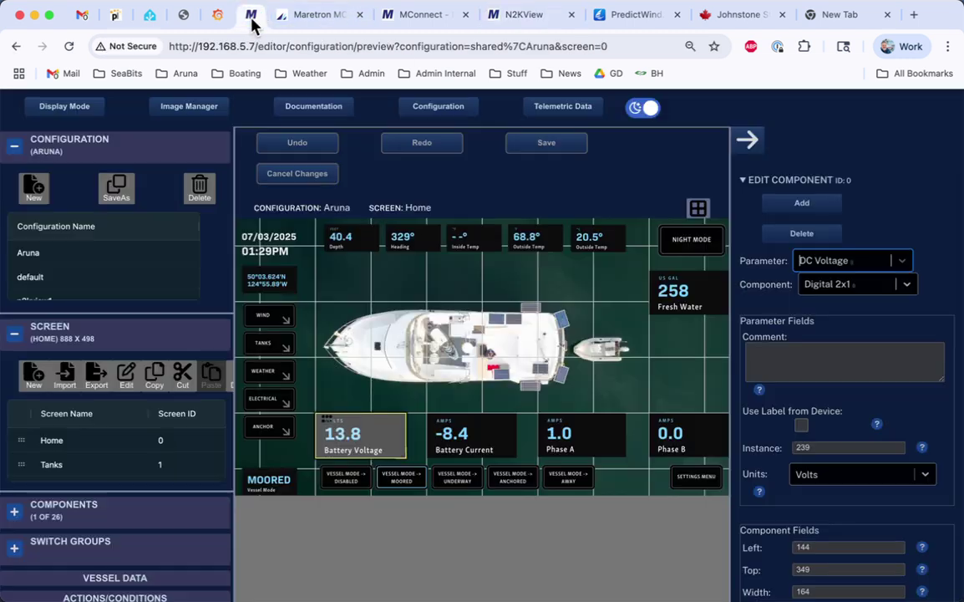
Open the editor's documentation and view the AC Input - Frequency help topic
click(315, 115)
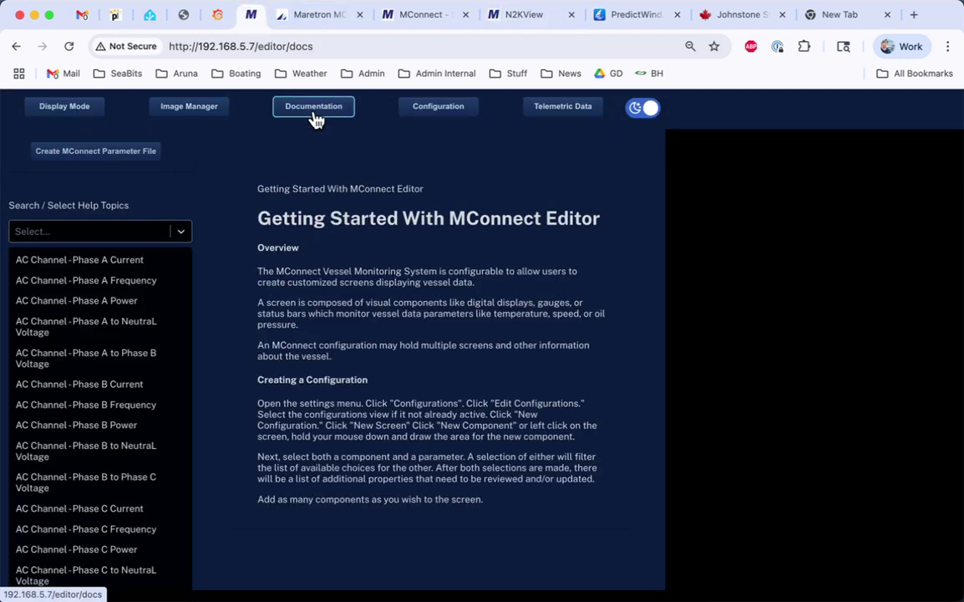
scroll(86, 480, down, 1)
scroll(86, 481, down, 3)
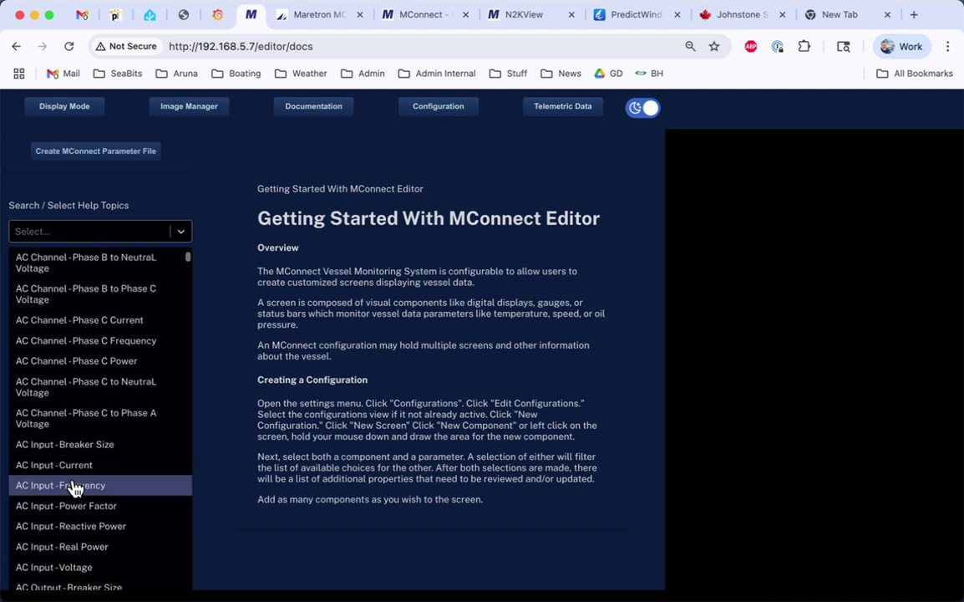
click(75, 486)
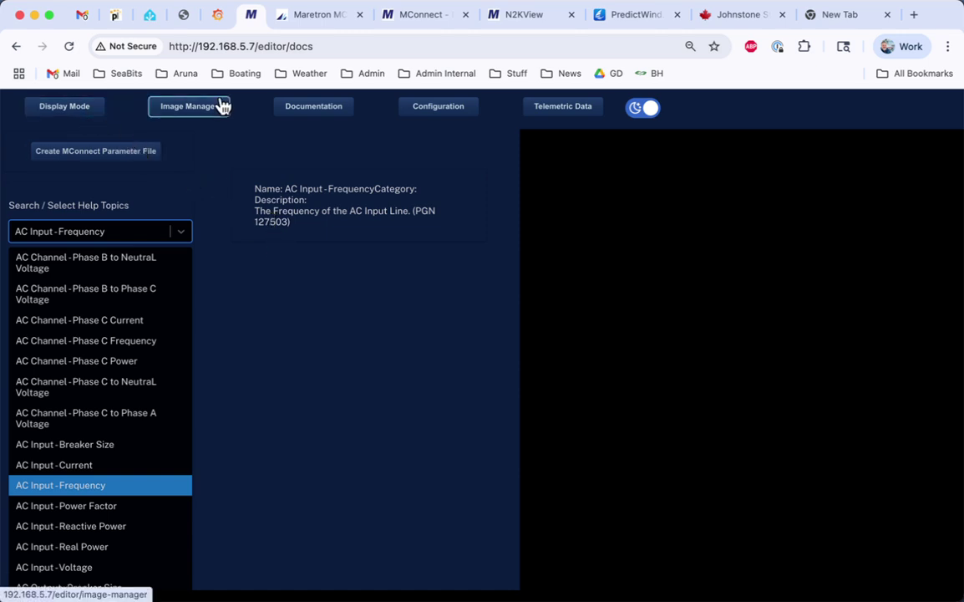
Return to the configuration editor and review the Battery Voltage component's fields, including backplate and screen status options
click(459, 110)
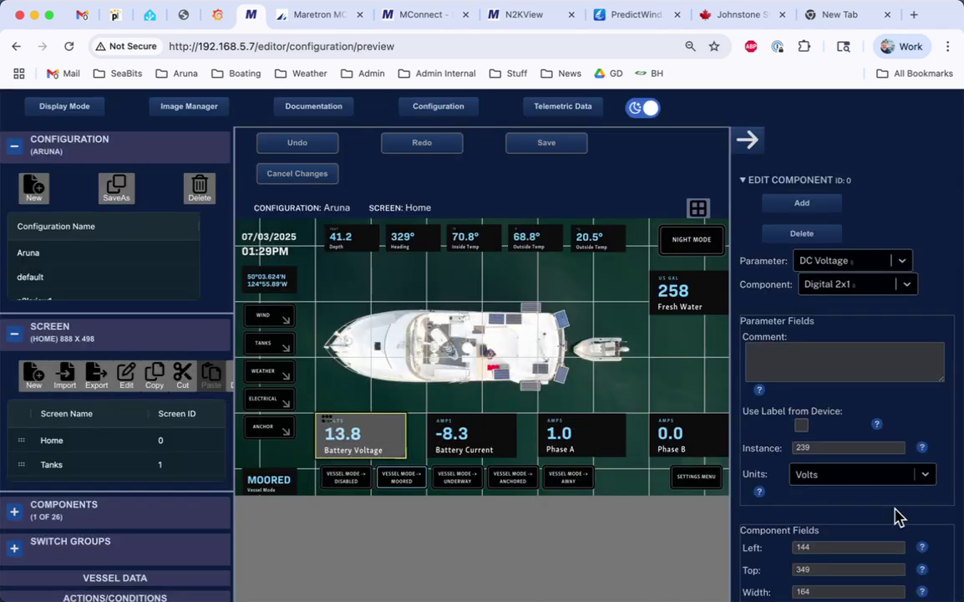
scroll(877, 526, down, 8)
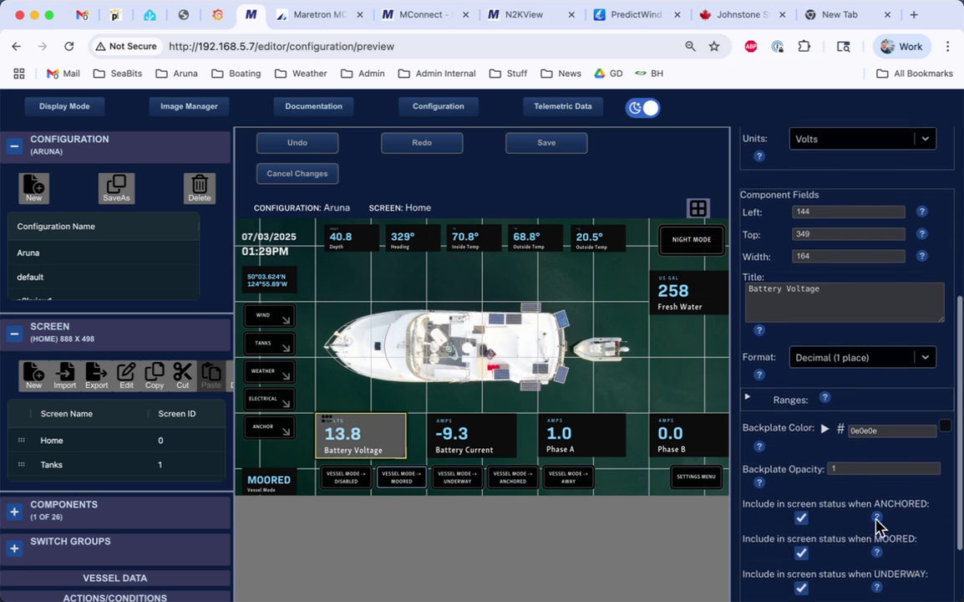
scroll(877, 526, down, 6)
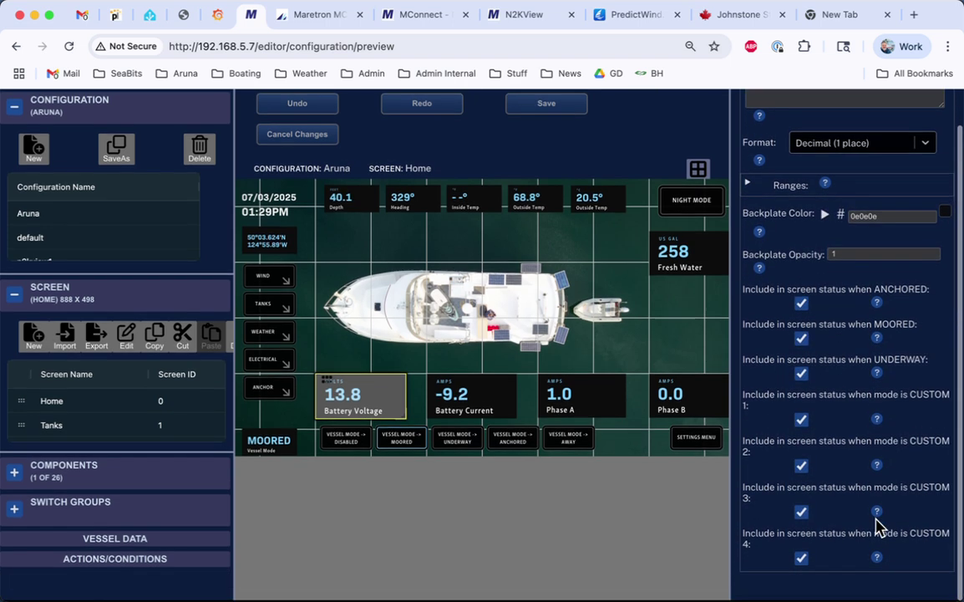
scroll(879, 418, up, 3)
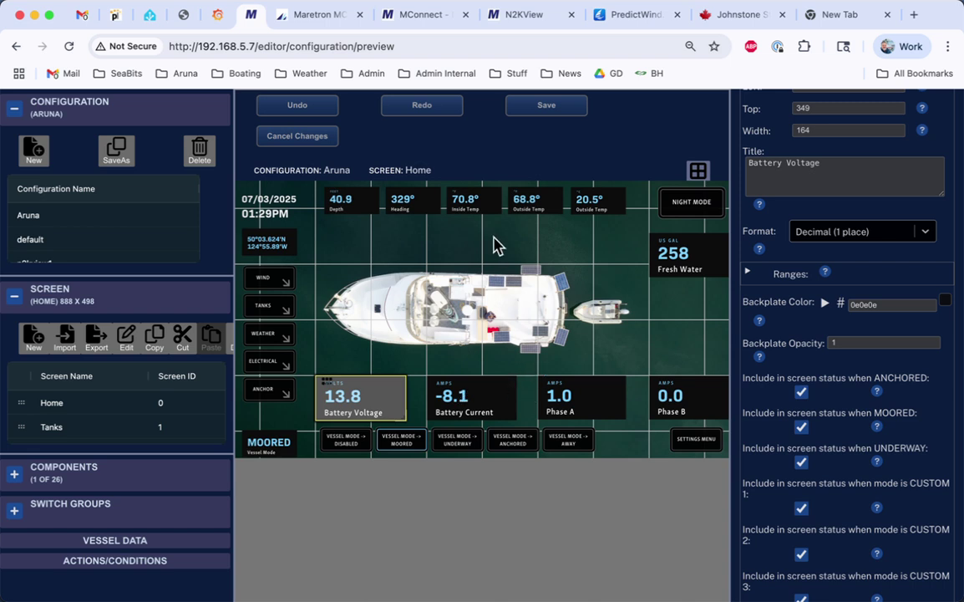
scroll(836, 322, up, 6)
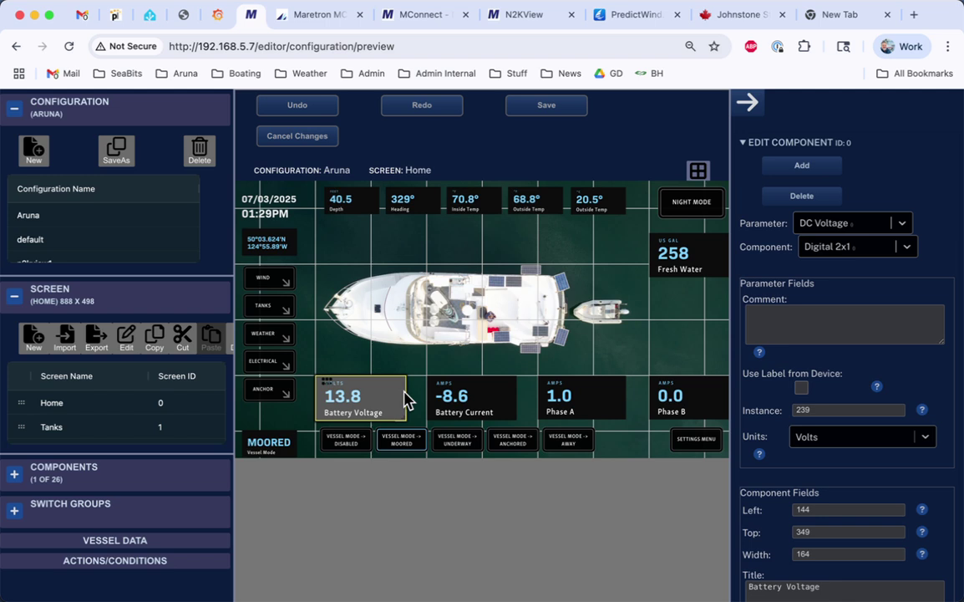
Browse the component types available for Battery Voltage, from bar graphs to status bars, keeping Digital 2x1
click(909, 247)
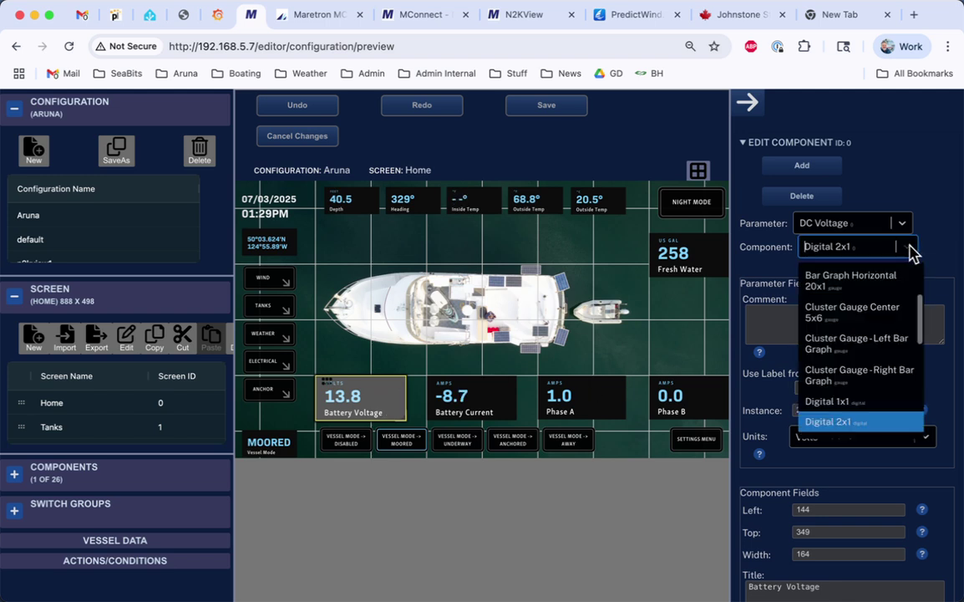
scroll(867, 337, up, 4)
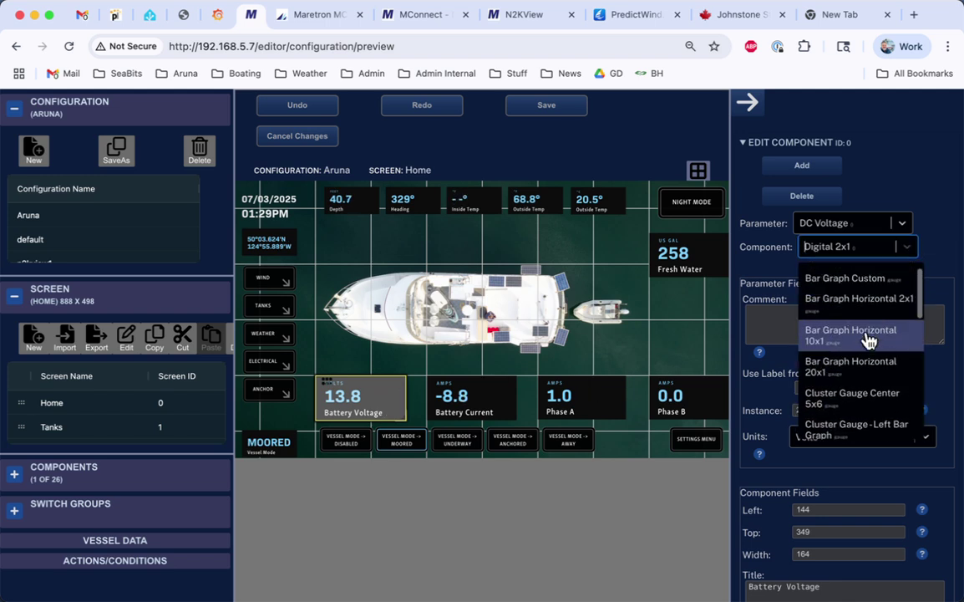
scroll(868, 338, down, 10)
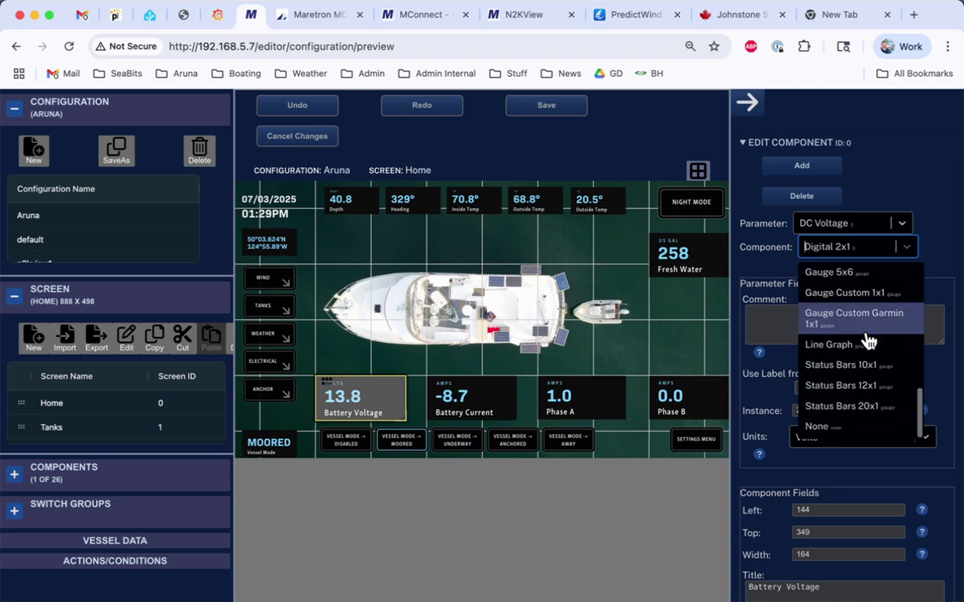
click(584, 278)
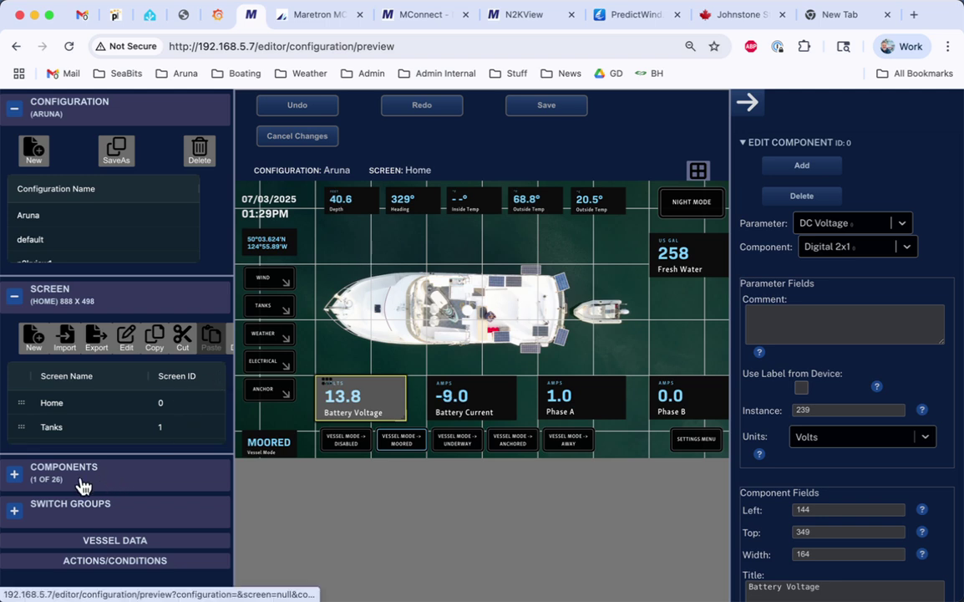
Expand the switch groups and look through the Deck Lights ON, SW 15/16/17 Off and Deck Lights OFF entries
click(14, 508)
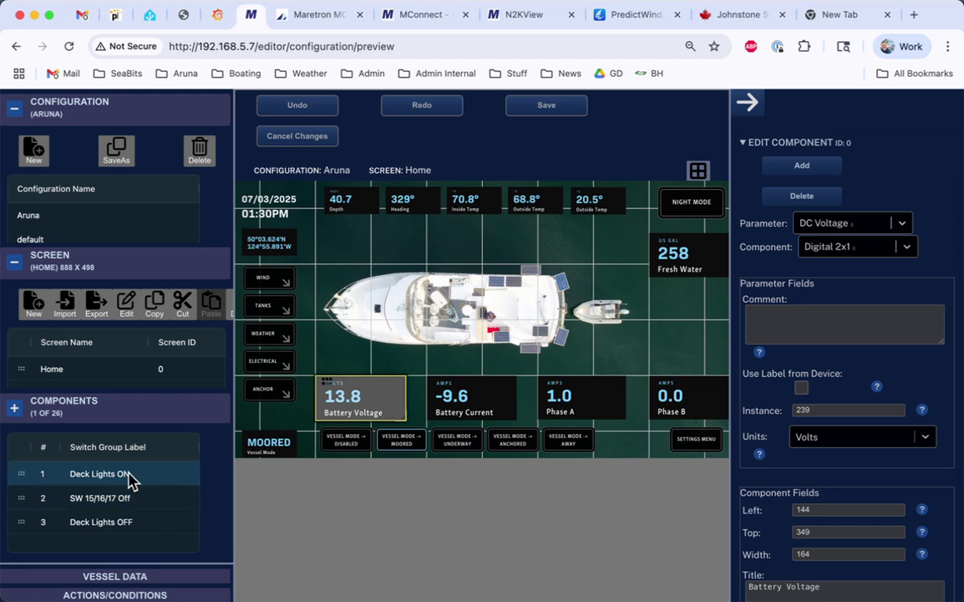
click(130, 476)
click(122, 498)
click(117, 522)
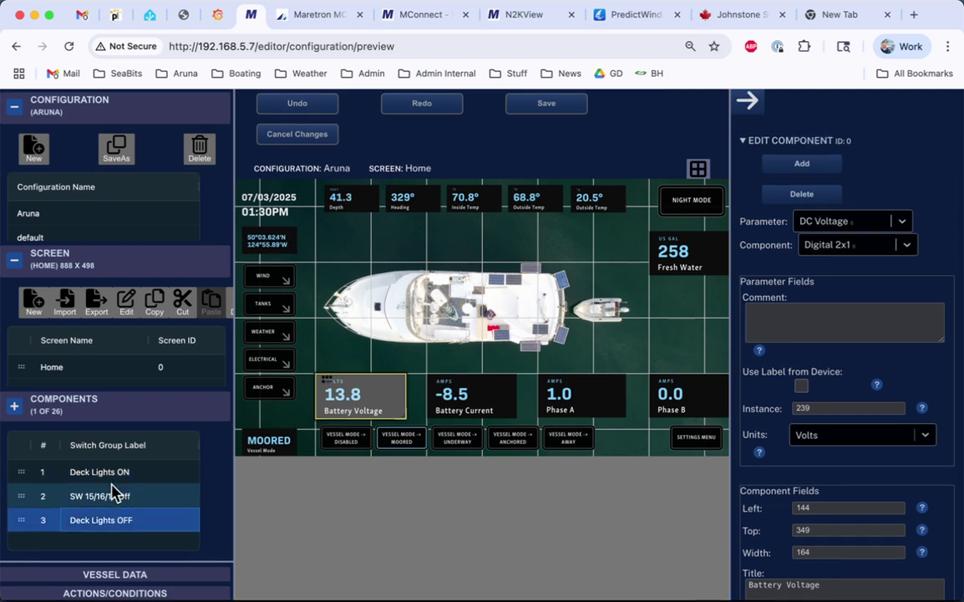
scroll(115, 493, down, 1)
scroll(115, 493, up, 1)
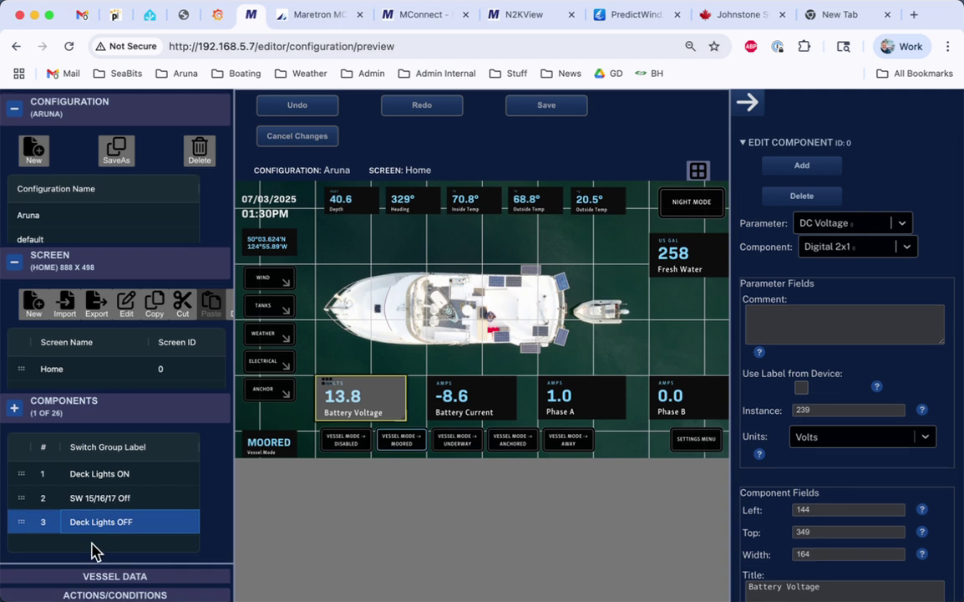
Create a new condition in Actions/Conditions and browse its parameter list, keeping DC Voltage
click(134, 595)
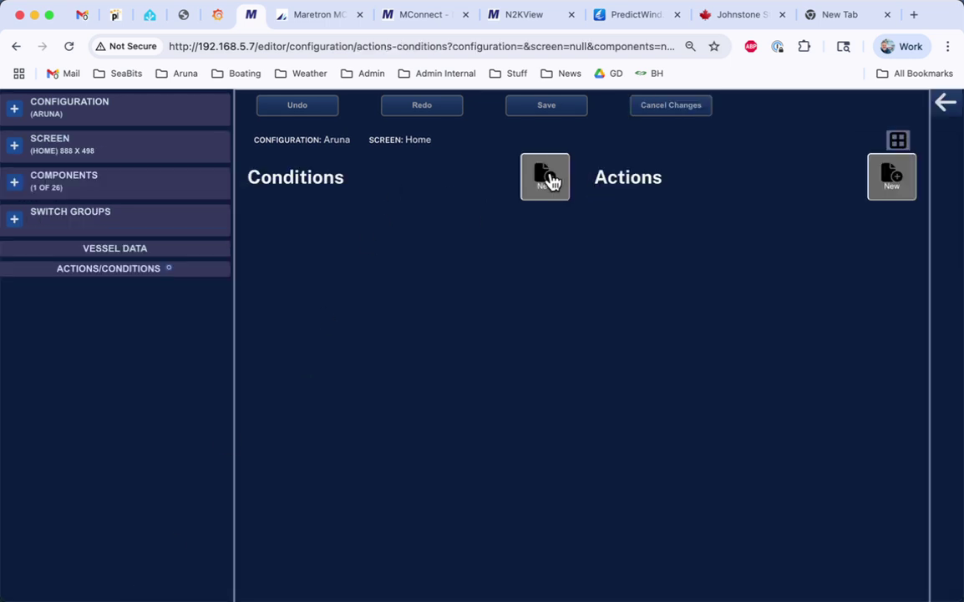
click(548, 177)
click(321, 220)
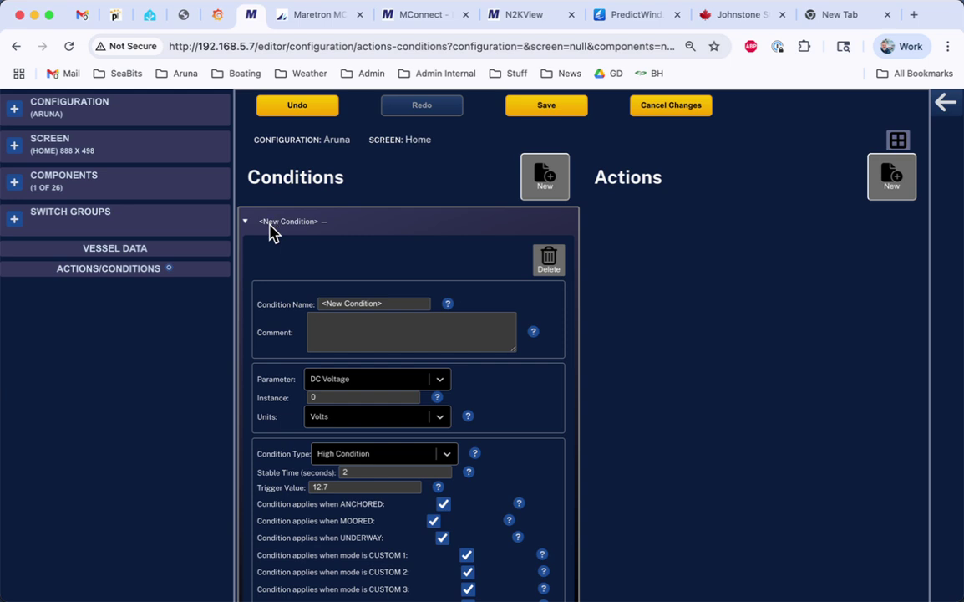
click(450, 458)
click(440, 380)
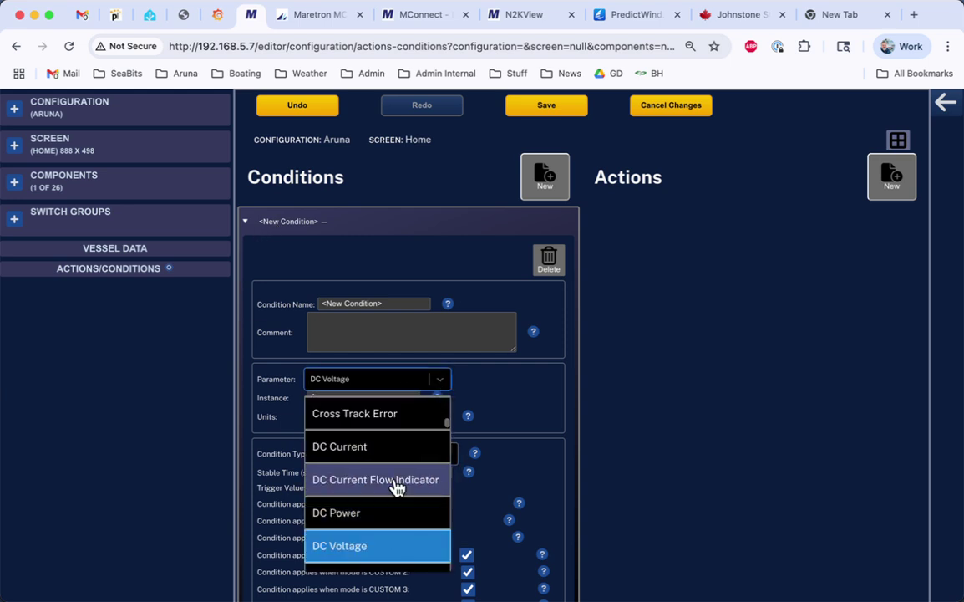
click(535, 377)
Add a new action and browse its action types, keeping Screen Jump
click(875, 196)
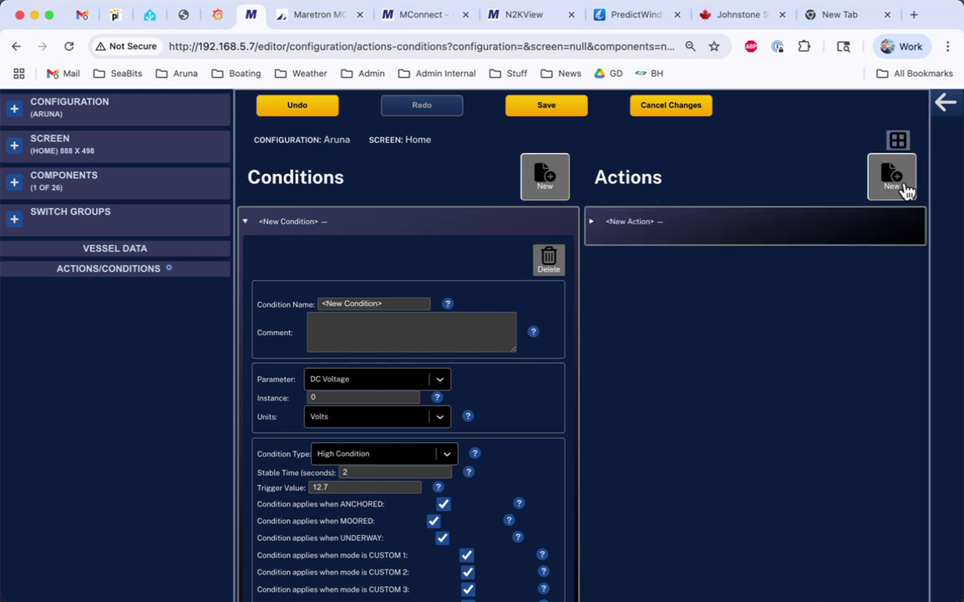
click(723, 219)
click(785, 368)
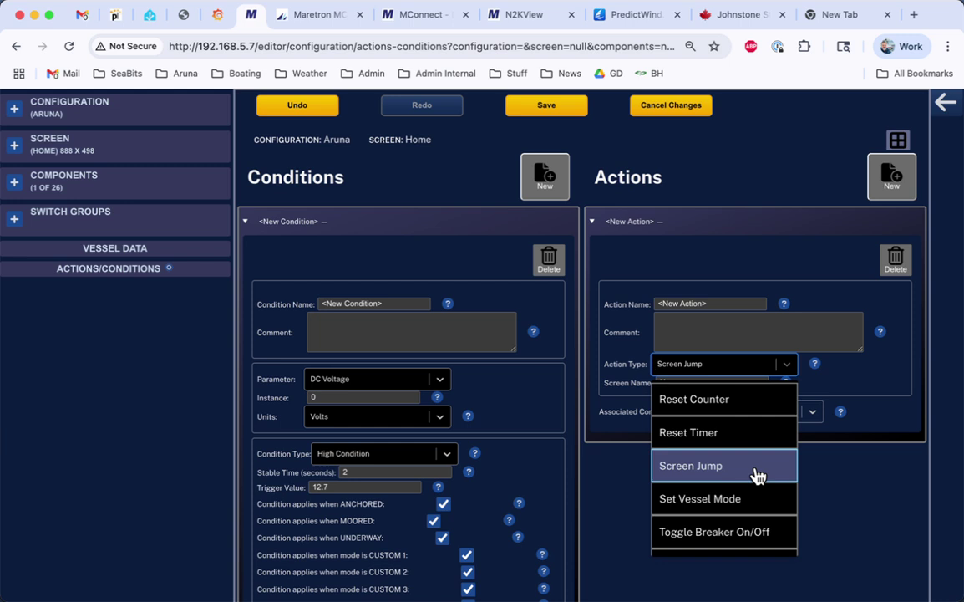
click(735, 283)
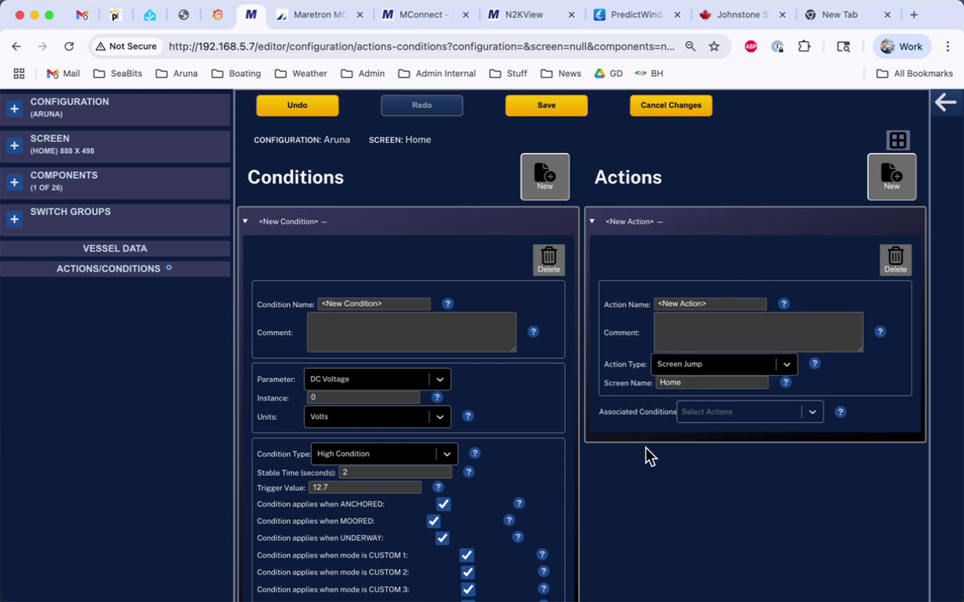
Delete the new action and the new condition
scroll(644, 447, up, 1)
click(909, 301)
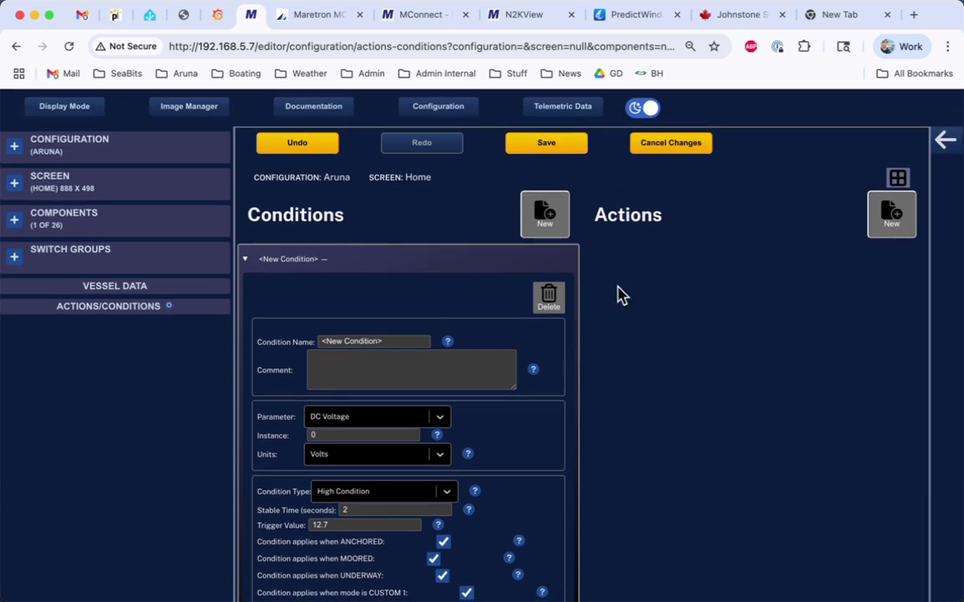
click(549, 294)
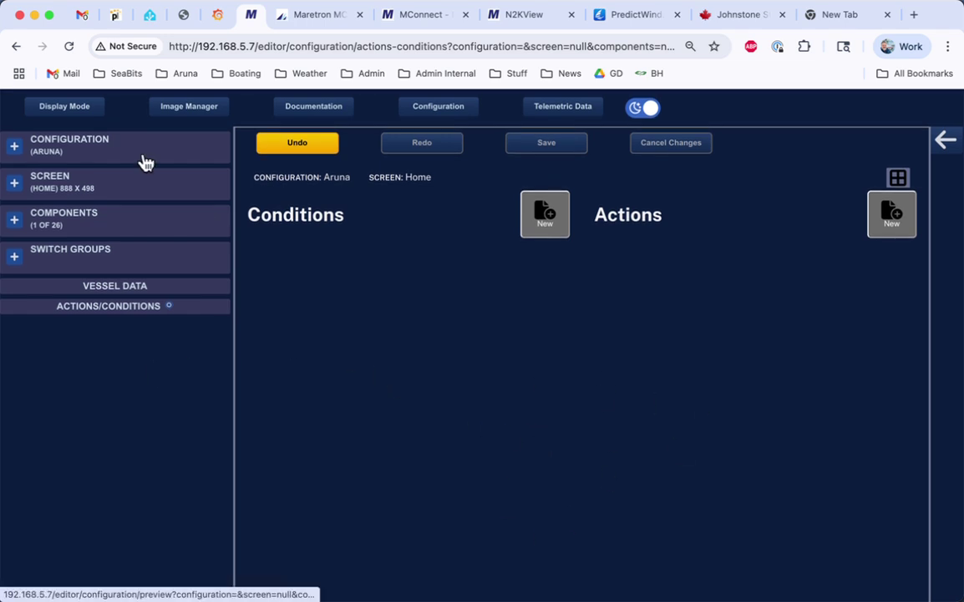
Return to the live display and review the device's Settings page, covering demo data, time zone and night mode options
click(52, 106)
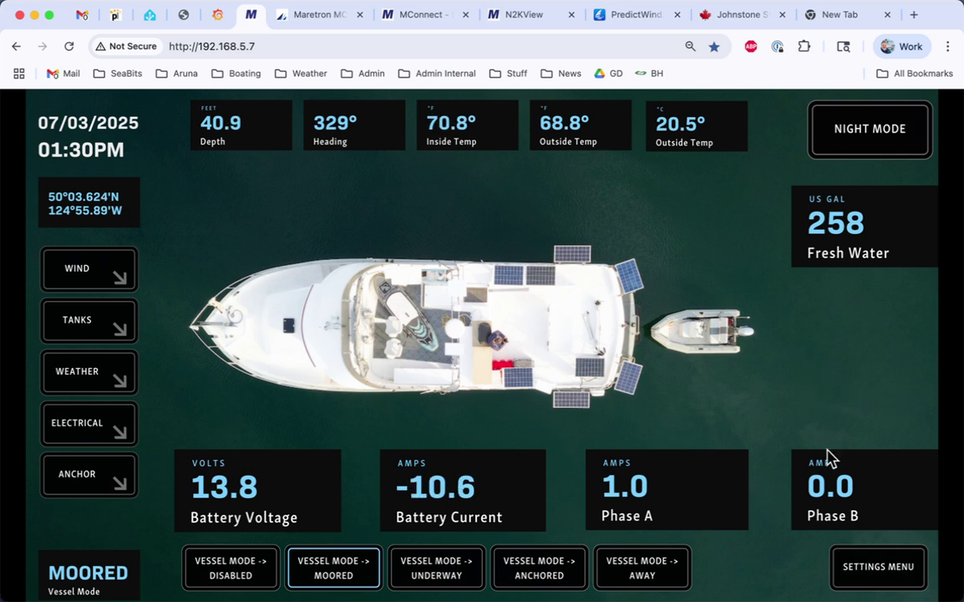
click(860, 573)
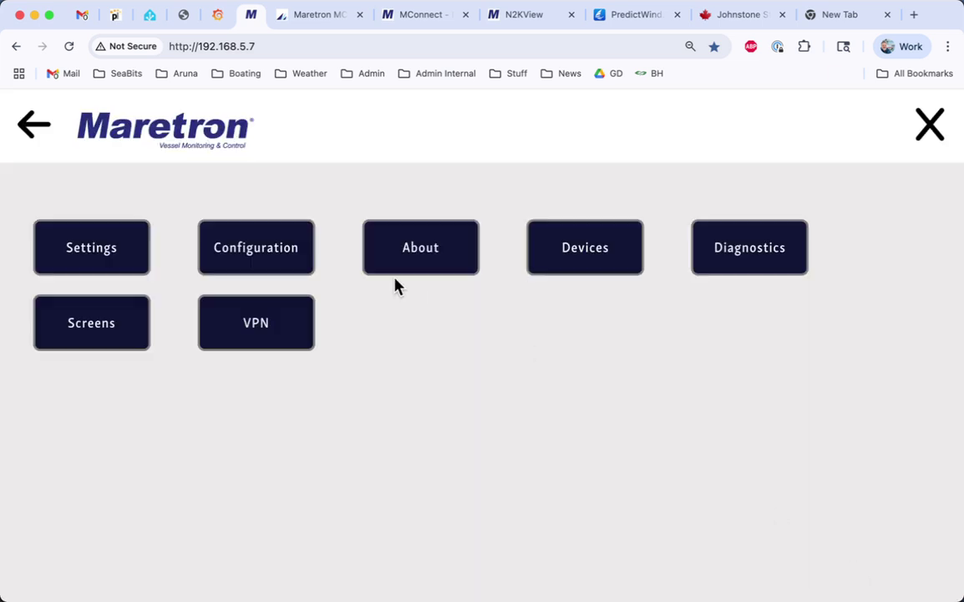
click(100, 269)
click(119, 235)
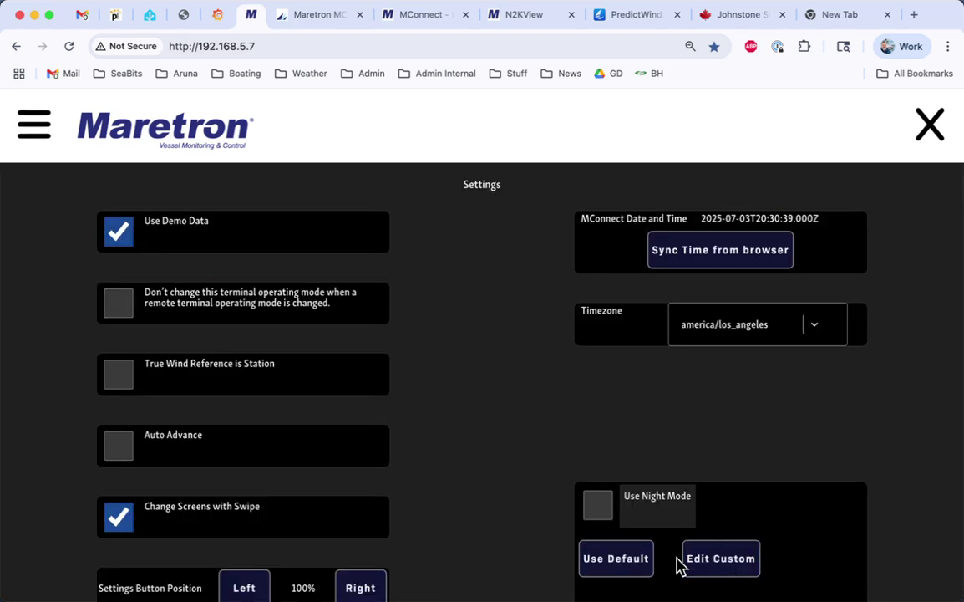
click(921, 135)
Switch the active configuration from Aruna to the read-only default configuration
click(851, 577)
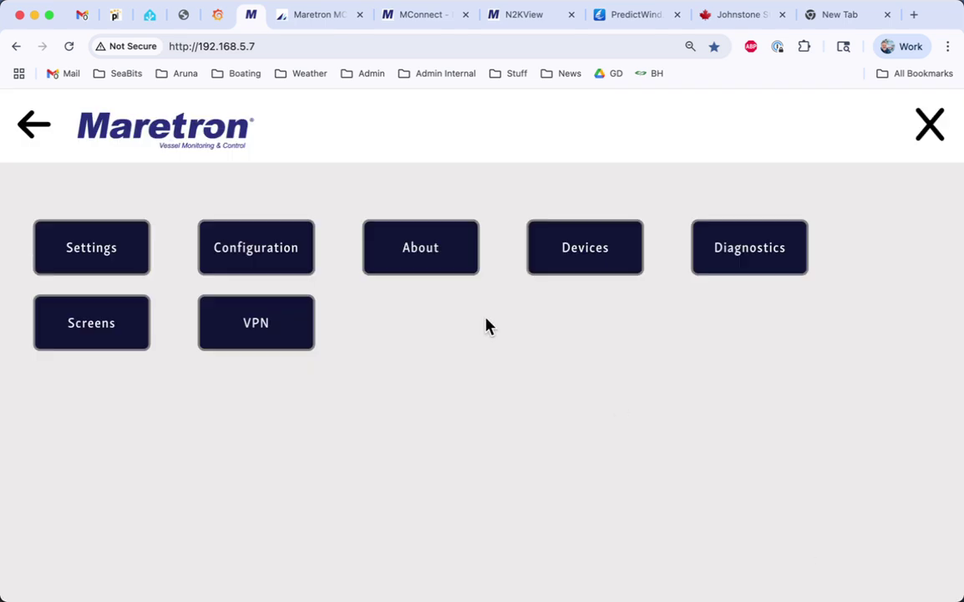
click(269, 257)
click(279, 258)
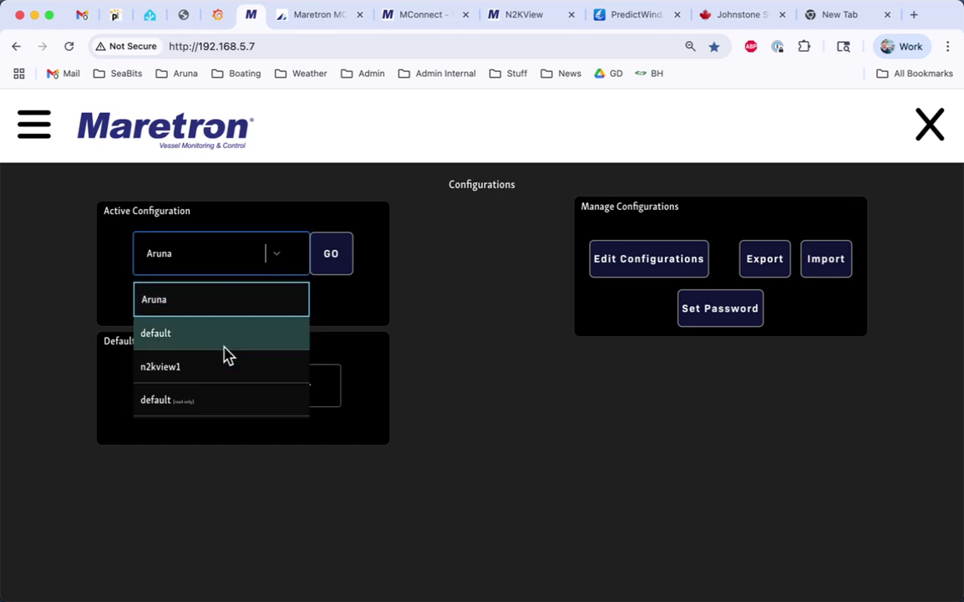
click(209, 402)
click(325, 273)
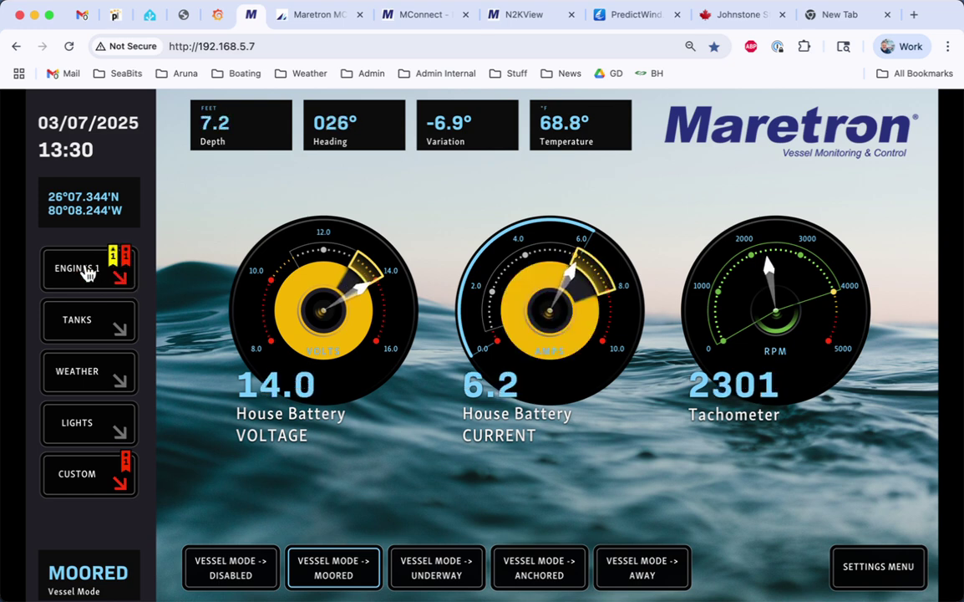
Examine the Engines screen of the default configuration and return to its Home screen
click(88, 269)
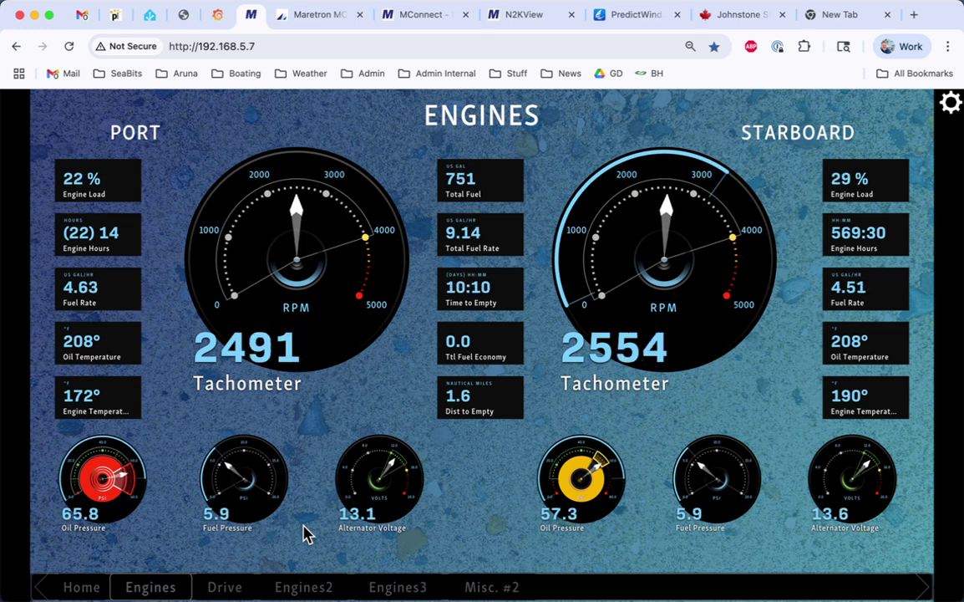
click(81, 587)
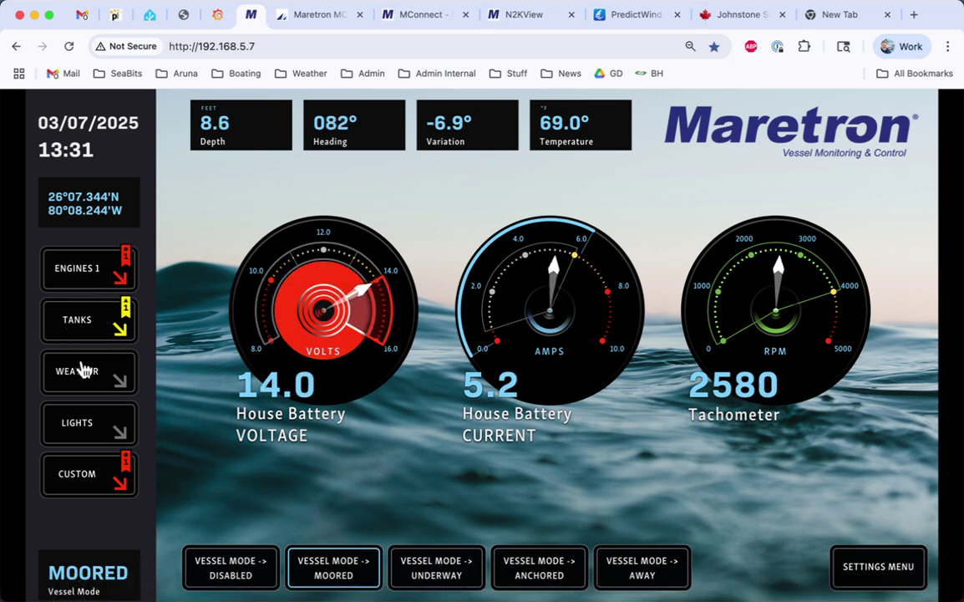
Open the Lights screen and turn on the nav lights and anchor lights
click(84, 425)
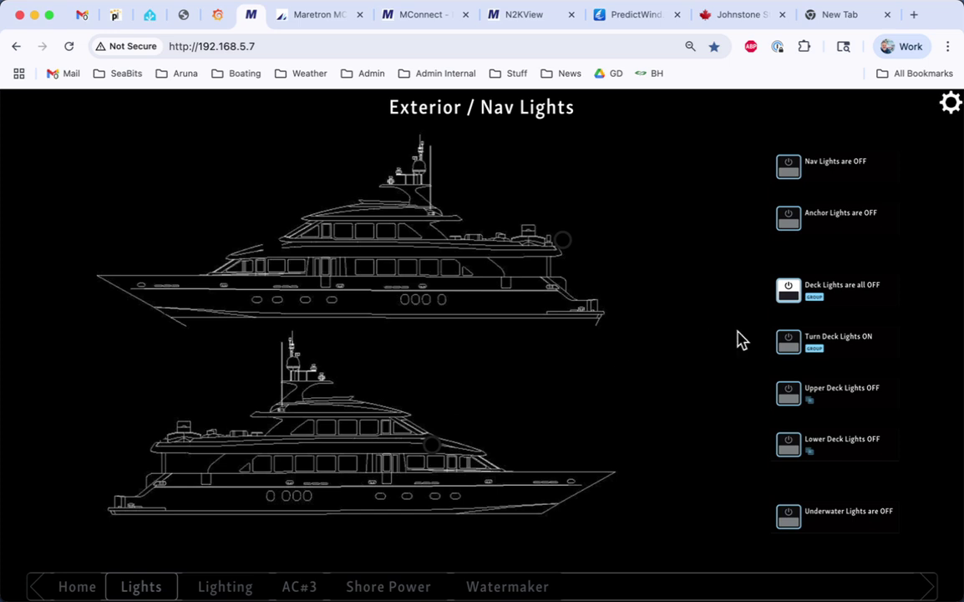
click(789, 167)
click(791, 219)
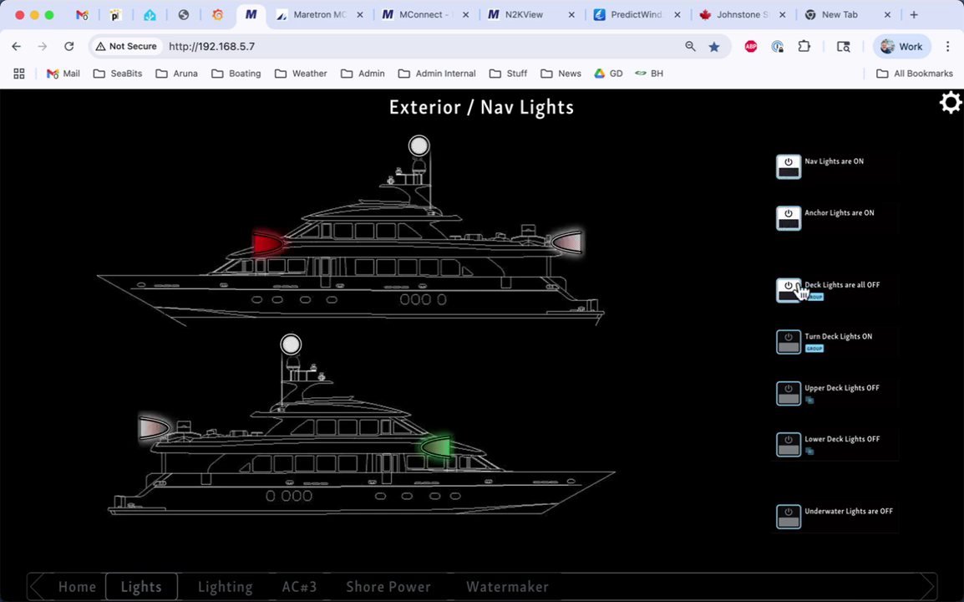
Switch all the deck lights on as a group, and turn the lower and upper deck lights back off
click(789, 290)
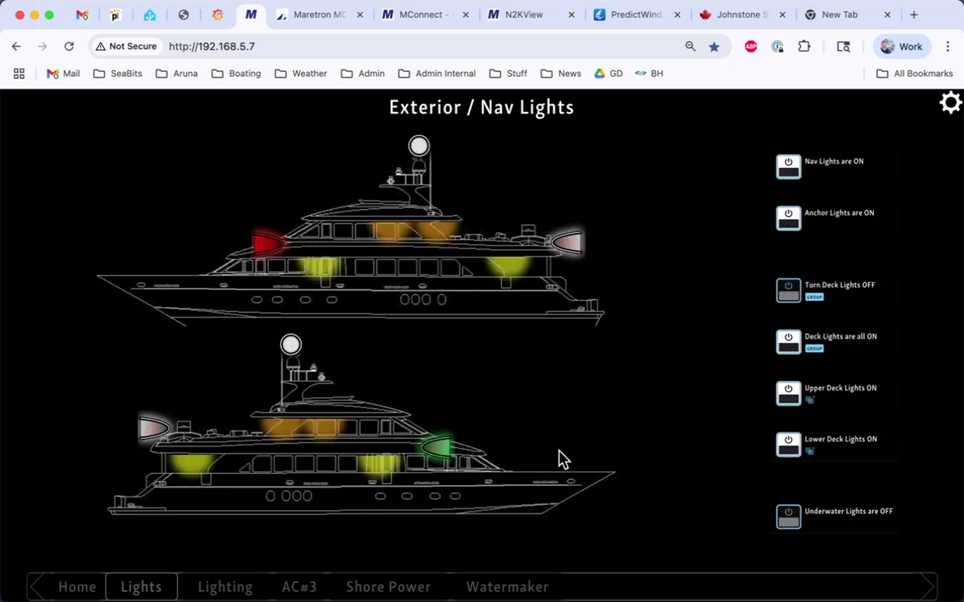
click(790, 449)
click(791, 395)
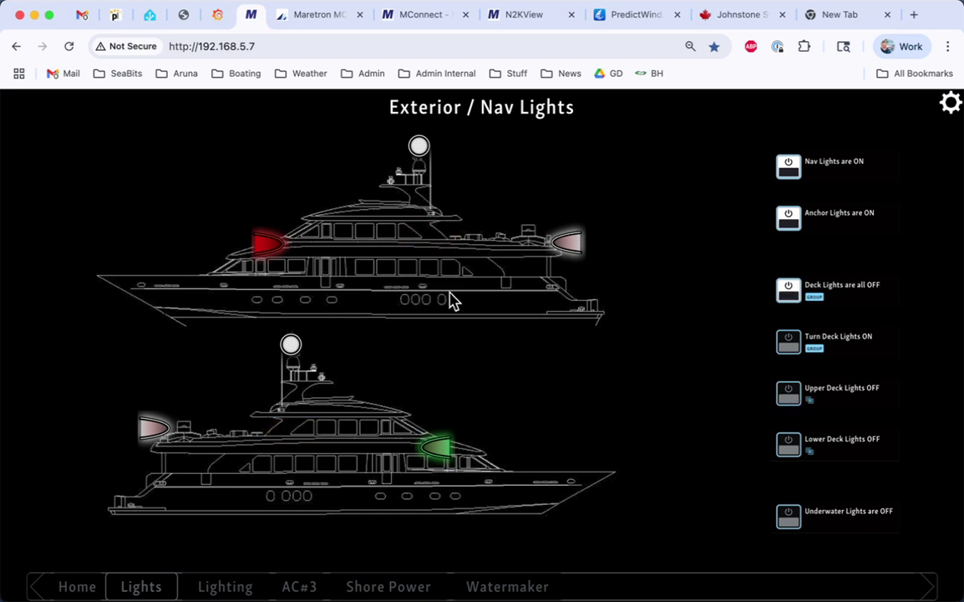
On the Lighting screen, toggle the forward spreader, aft spreader, light bar and underwater light switches, and return Home
click(224, 588)
click(418, 489)
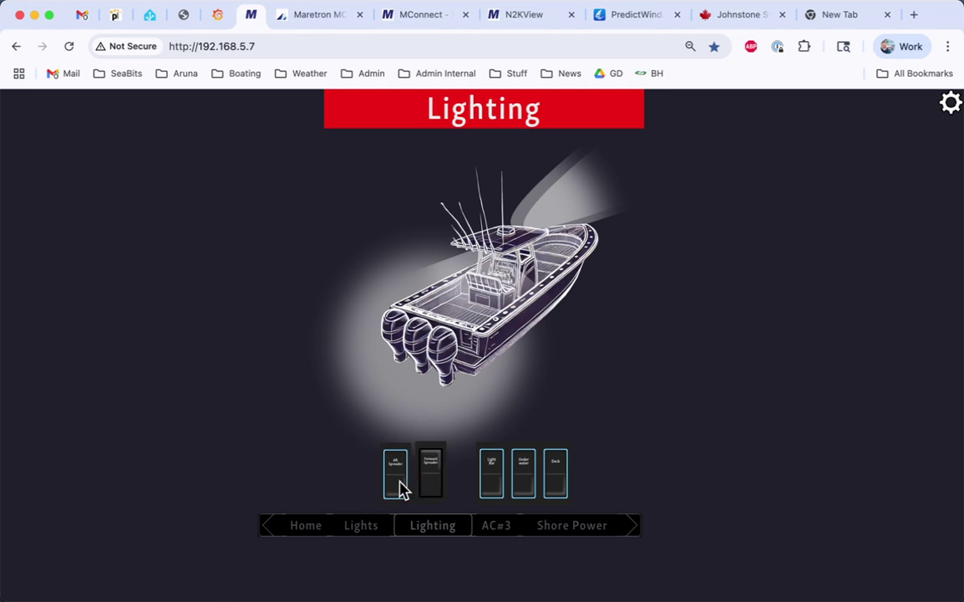
click(400, 489)
click(492, 489)
click(524, 484)
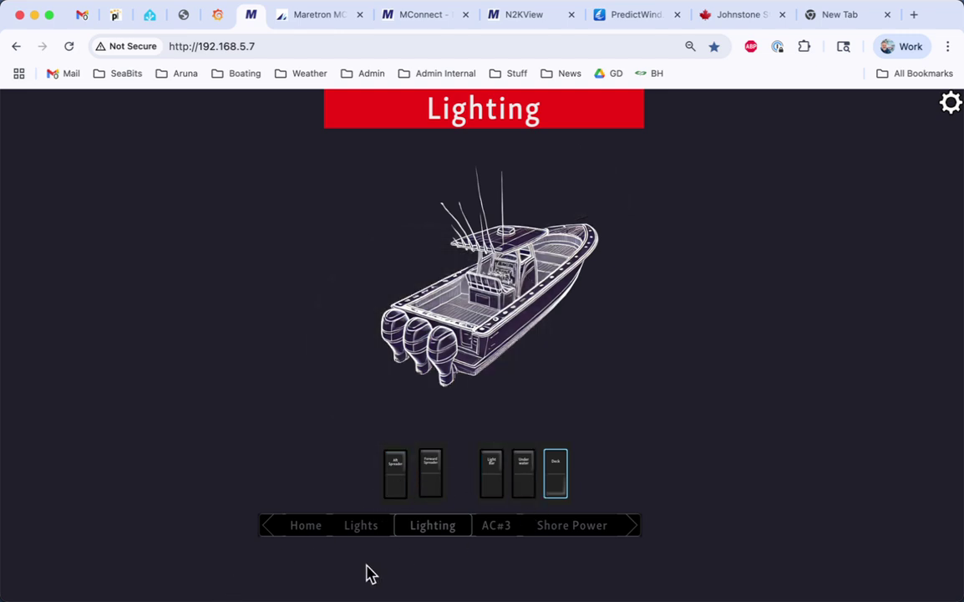
click(321, 536)
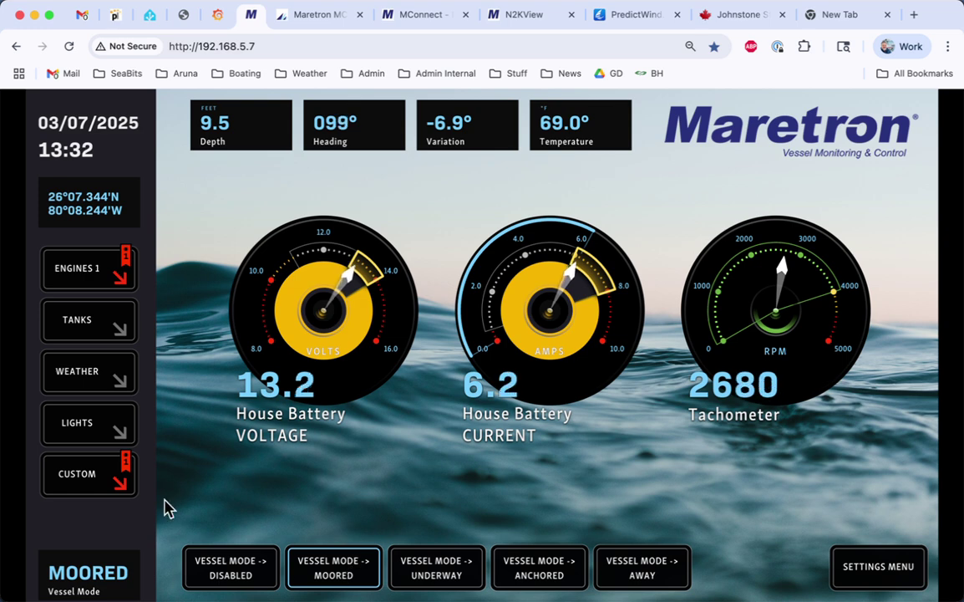
On the AC#3 breaker panel, turn on the upper Bridge Outlets and the AC Compressor breakers, and return Home
click(100, 439)
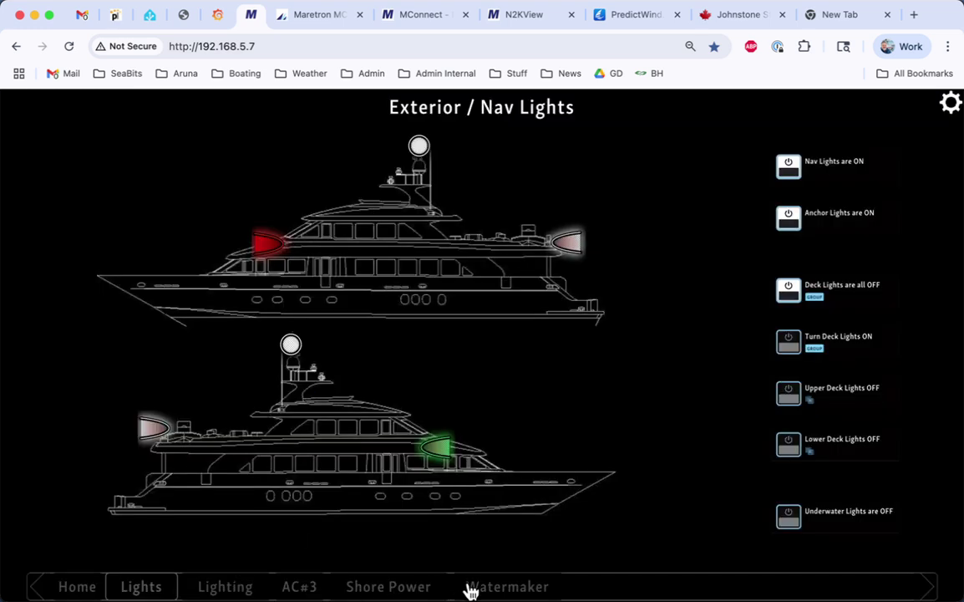
click(389, 588)
click(311, 591)
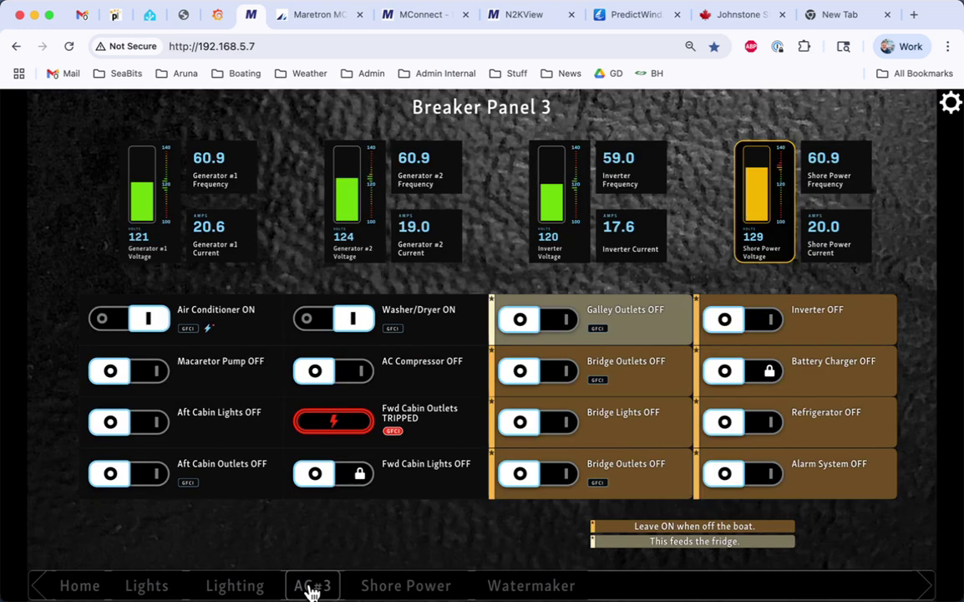
click(557, 378)
click(322, 367)
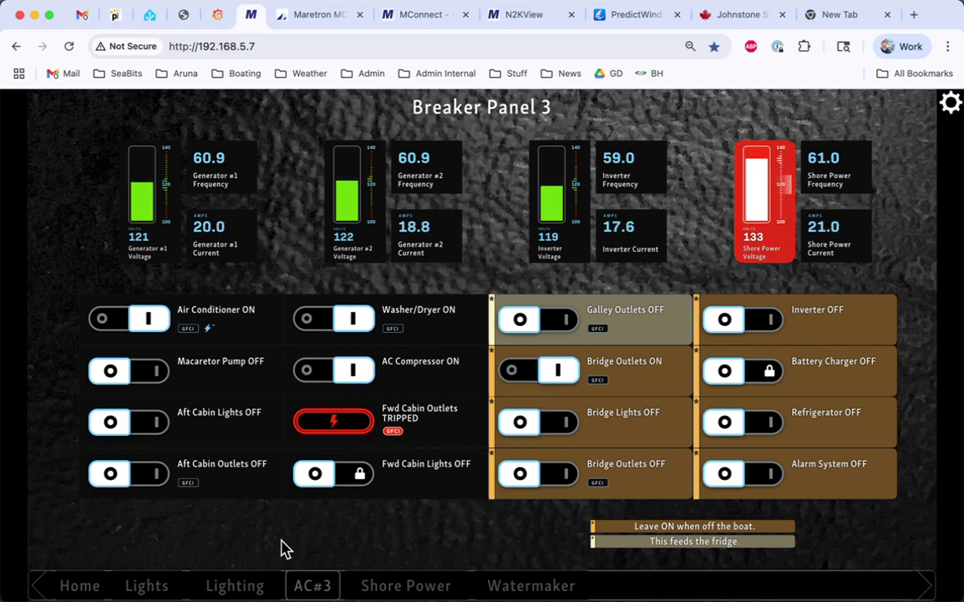
click(97, 591)
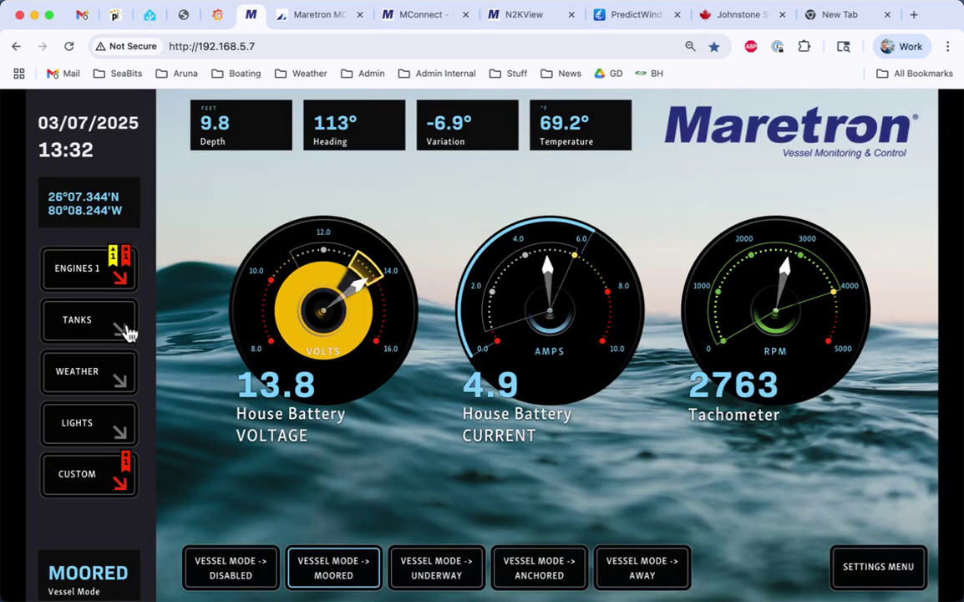
Look through the engine-related screens from Engines and Drive to Engines2, Engines3 and Misc. #2
click(81, 272)
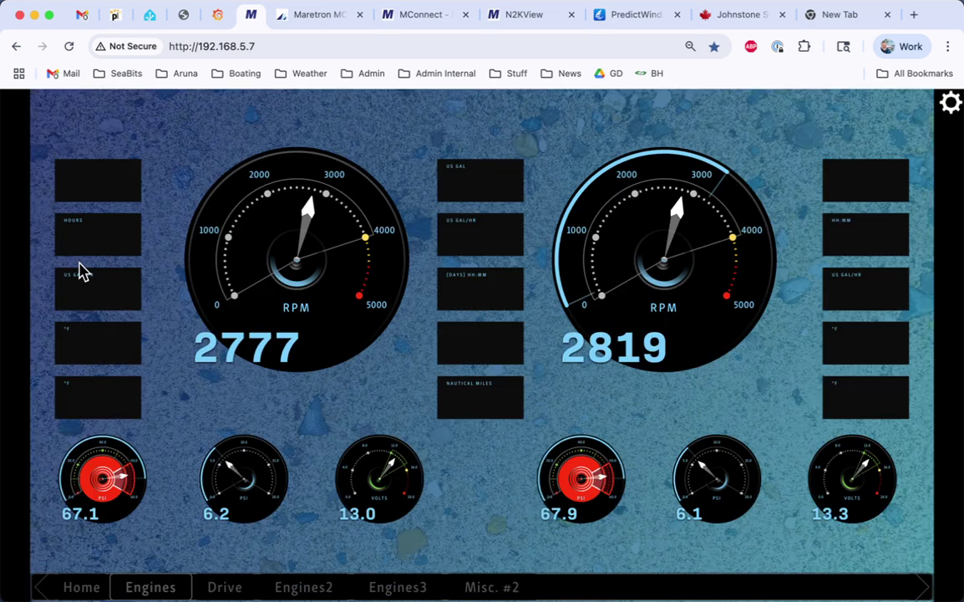
click(227, 587)
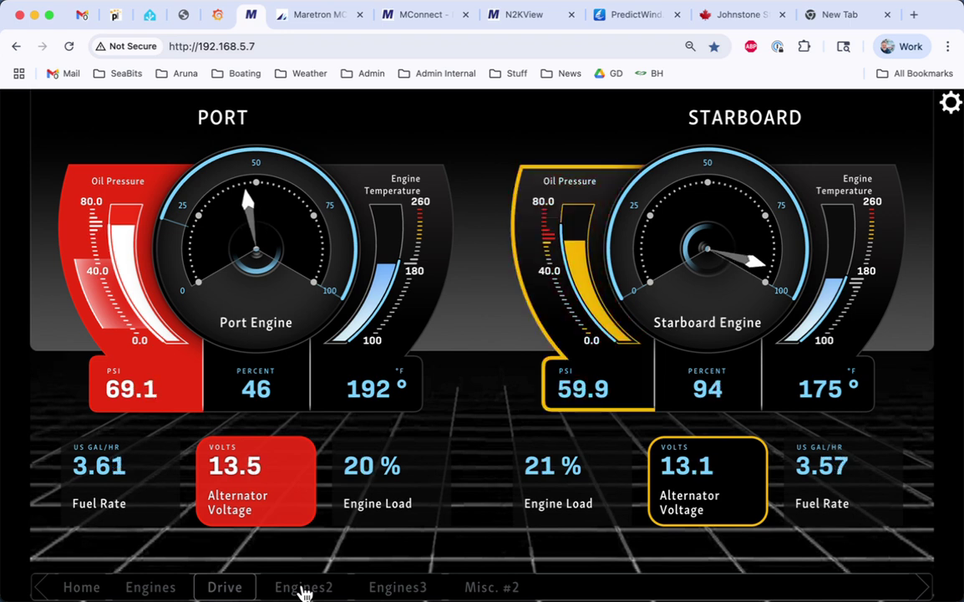
click(303, 588)
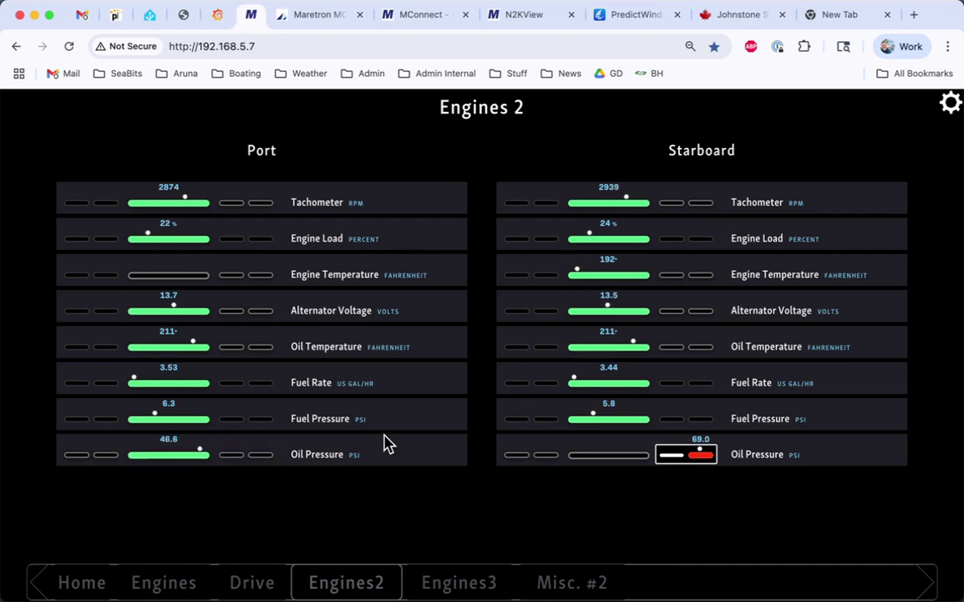
click(445, 589)
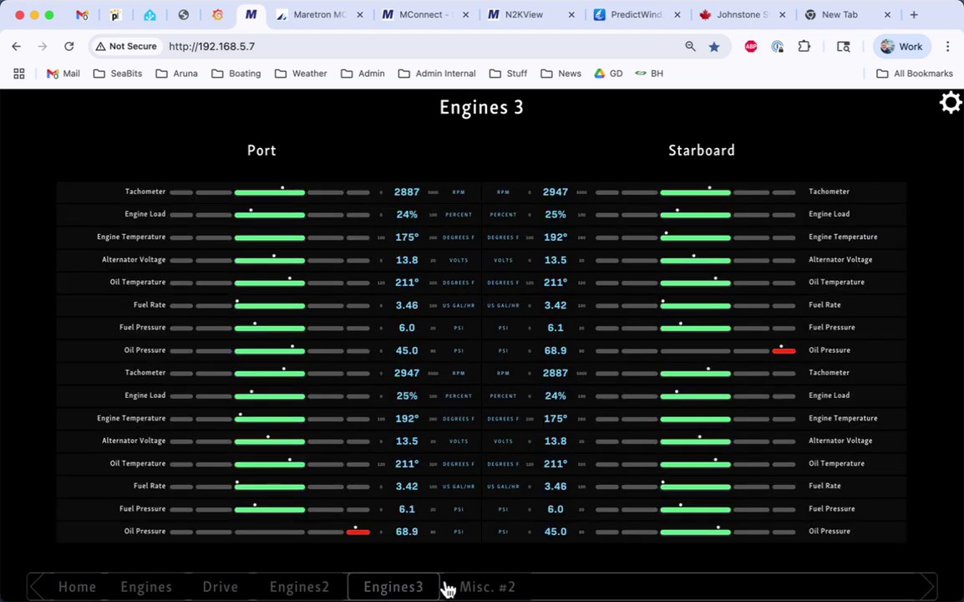
click(469, 587)
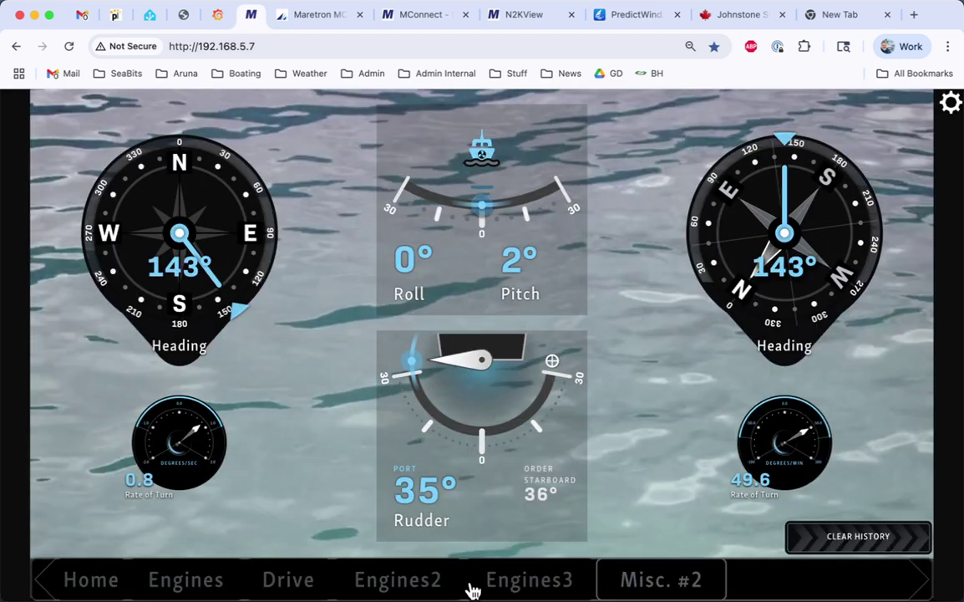
Revisit the Engines2 and Engines3 status bar layouts, and return to the Drive screen
click(424, 588)
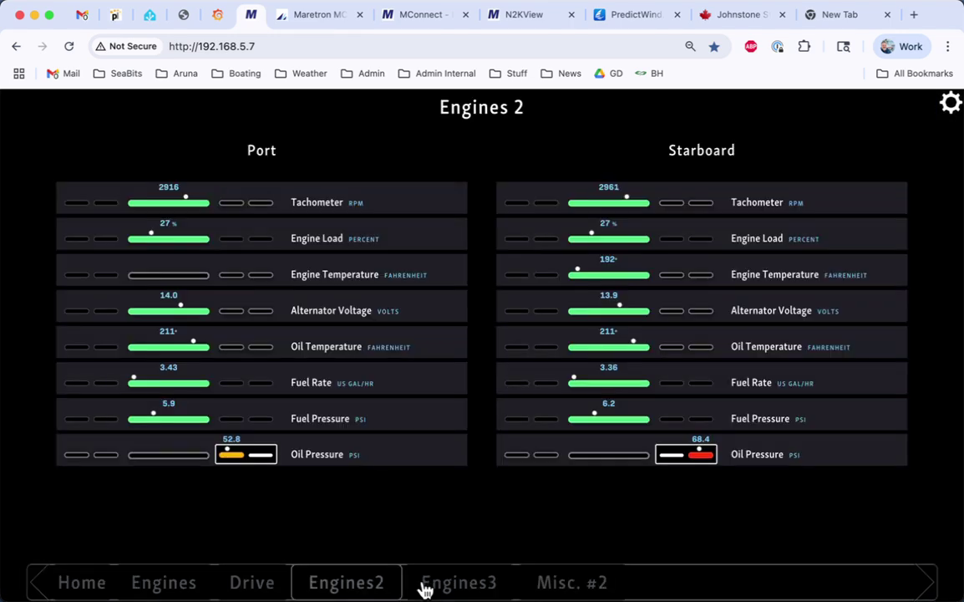
click(430, 588)
click(297, 585)
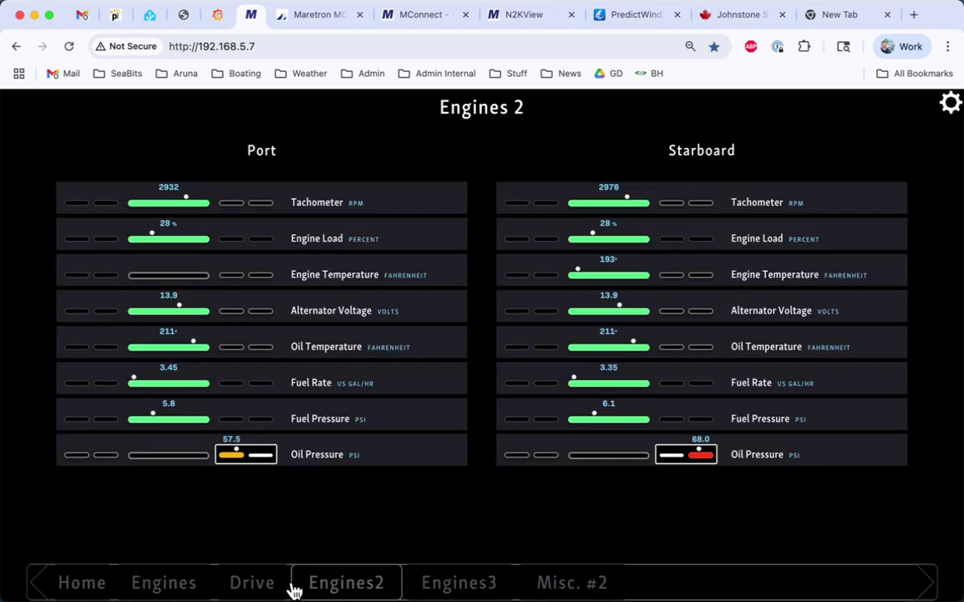
click(244, 585)
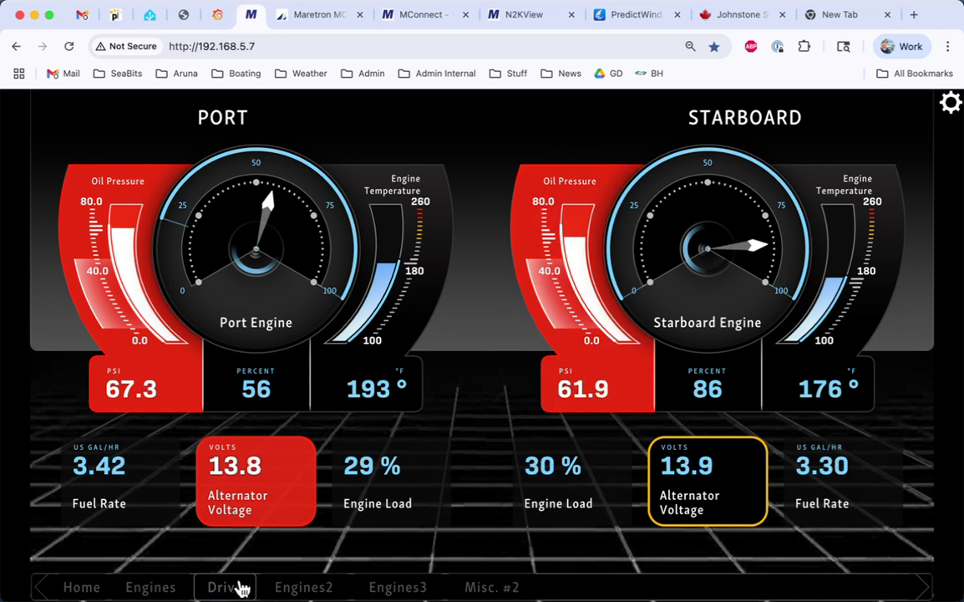
Review the Engines, Drive, Engines2, Engines3 and Misc. #2 screens once more, and return to the Home screen
click(166, 588)
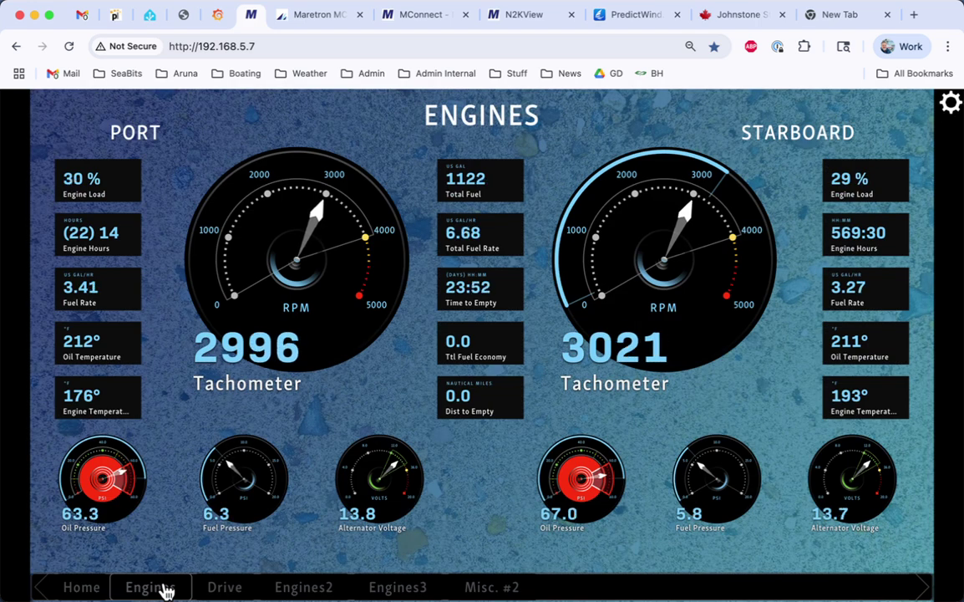
click(225, 589)
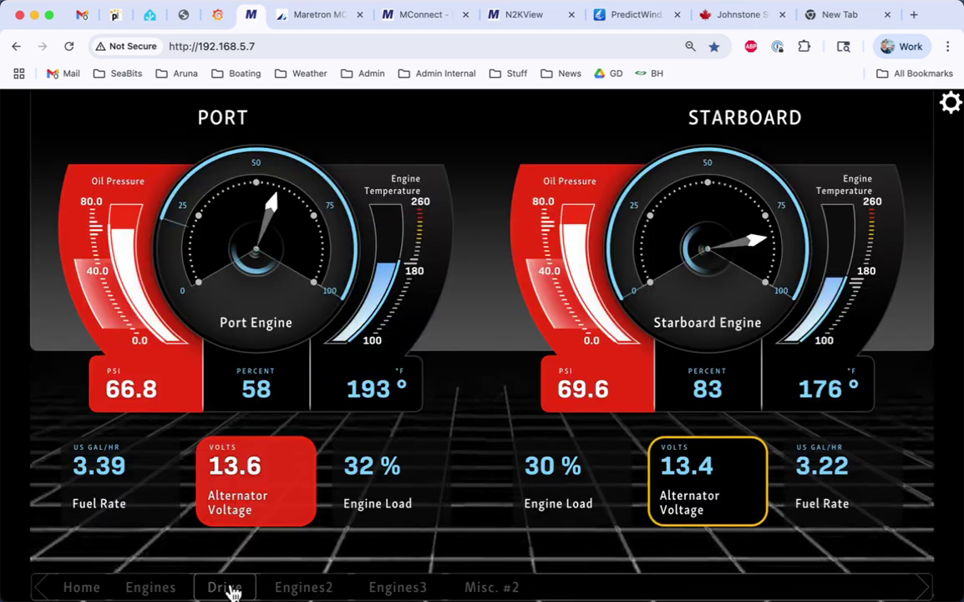
click(281, 591)
click(433, 585)
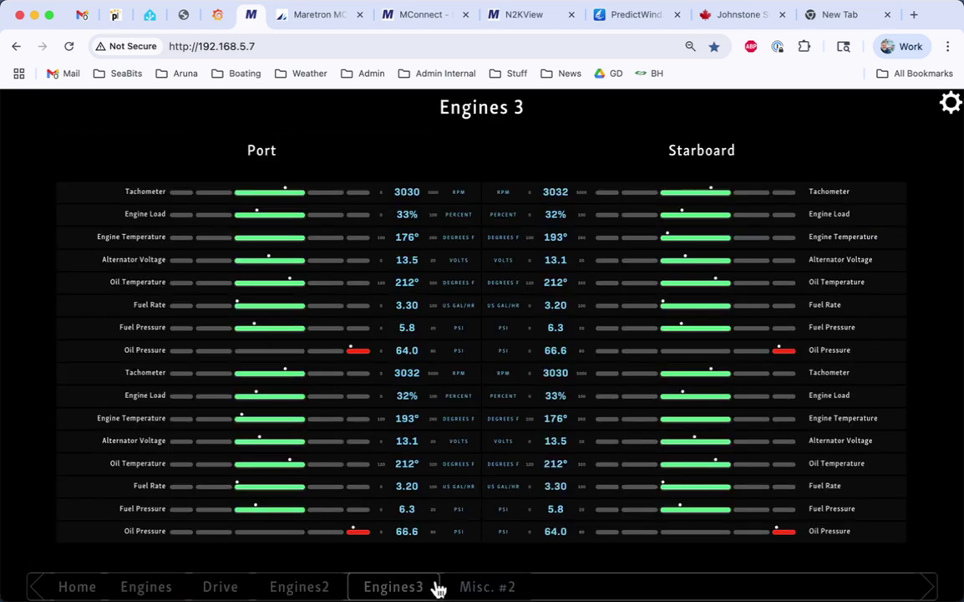
click(464, 588)
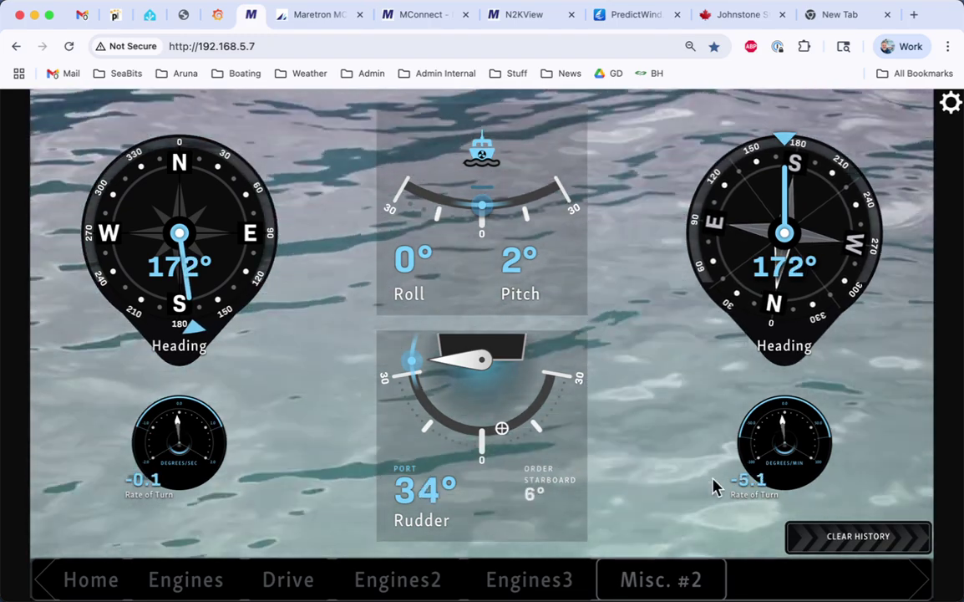
click(111, 585)
In the SeaBits review article, search for "eye", view the gallery of example screens, and return to the MConnect dashboard
click(345, 19)
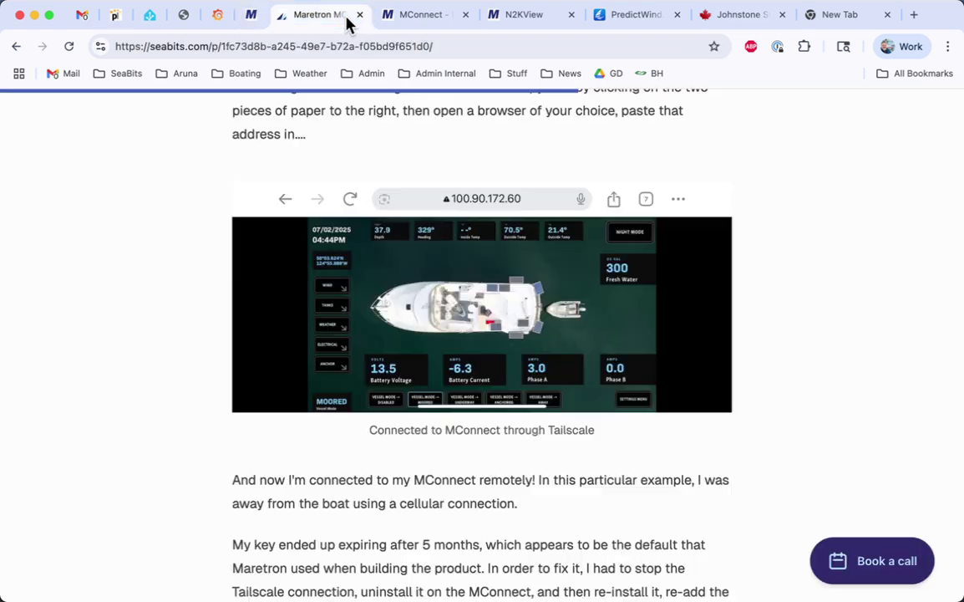
scroll(449, 497, down, 10)
key(super+f)
text(eye)
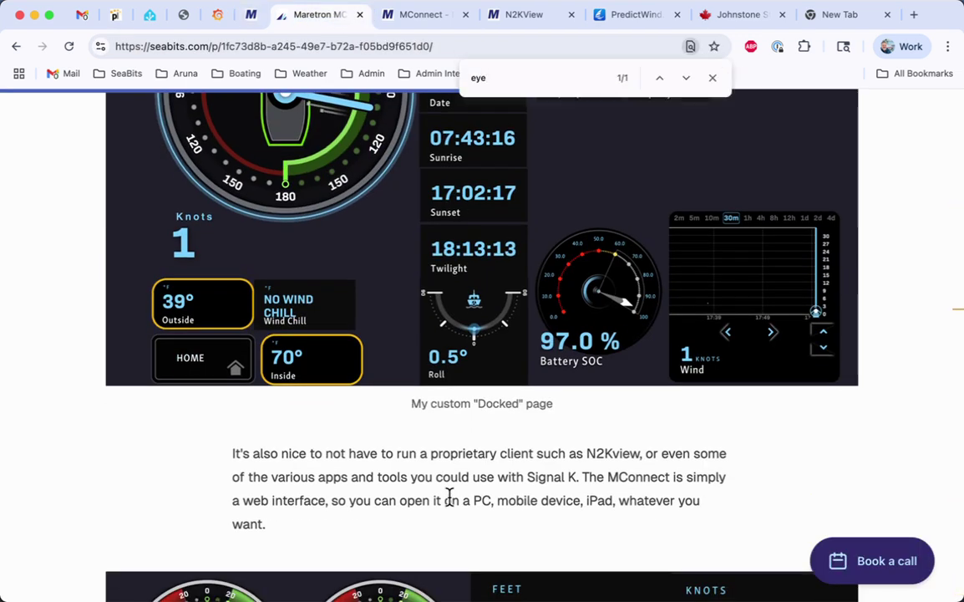
scroll(519, 562, down, 5)
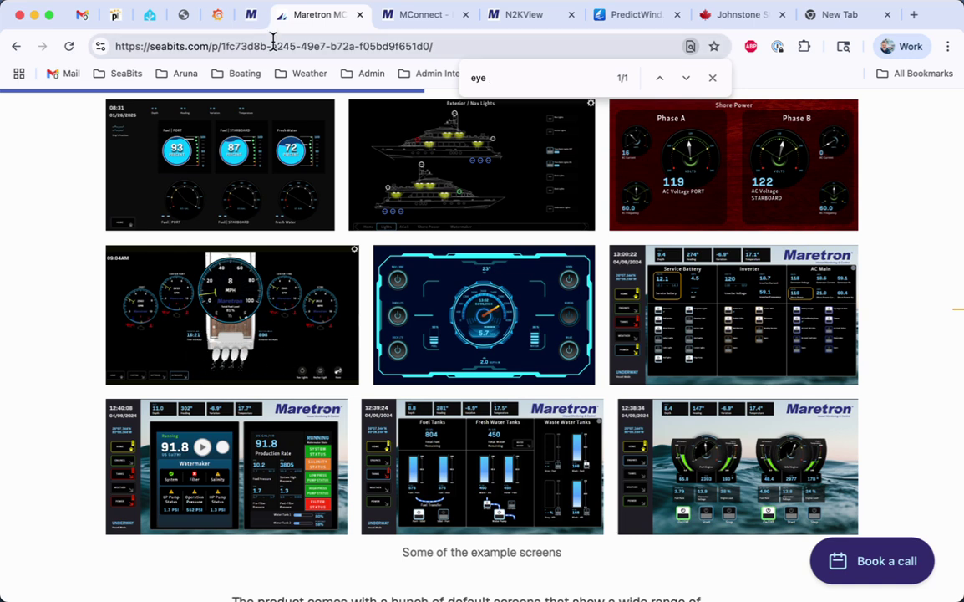
click(251, 16)
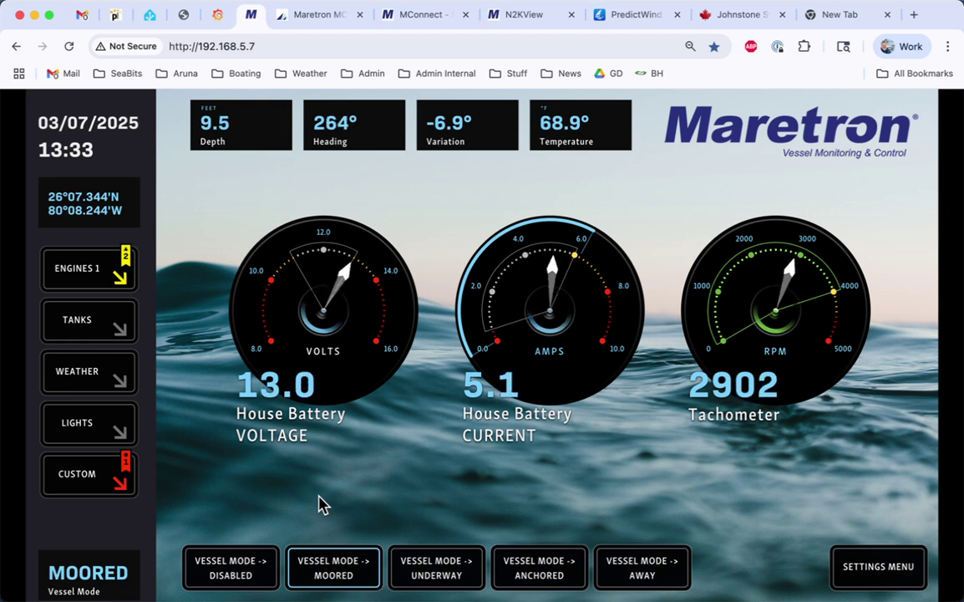
Search the SeaBits article for "camera", view the Cameras integration section with its dome camera image, and return to the MConnect dashboard
click(301, 16)
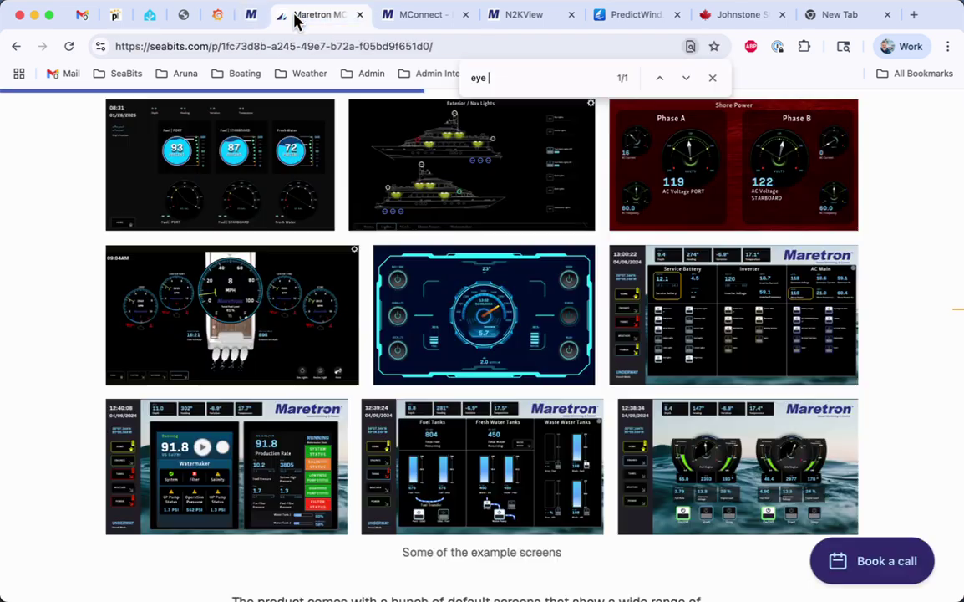
text(camera)
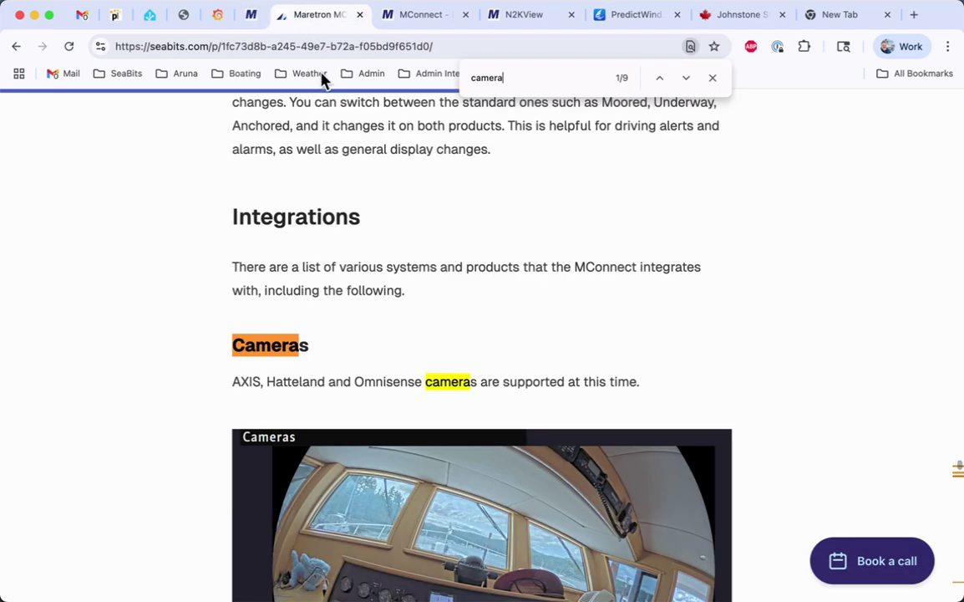
scroll(366, 222, down, 5)
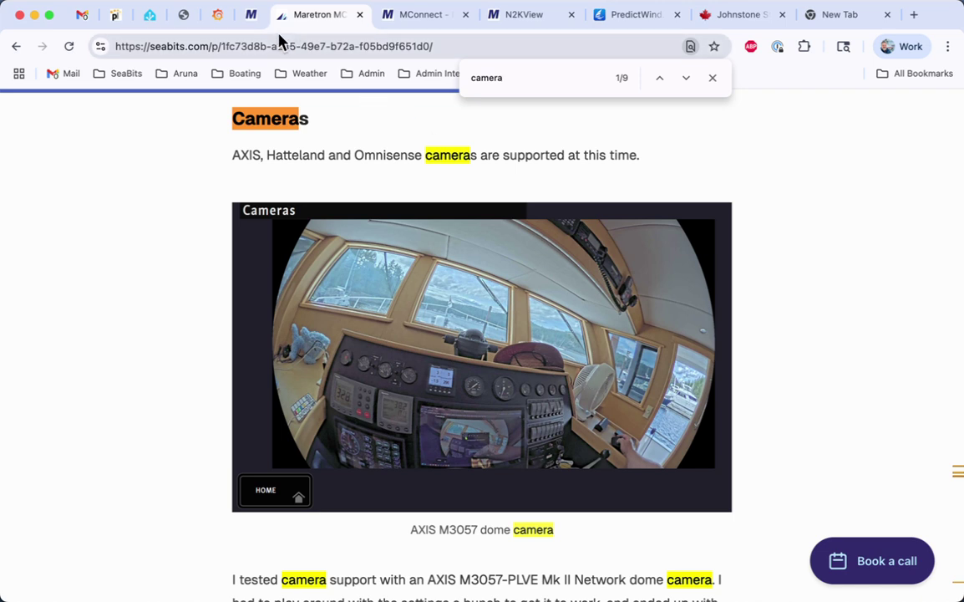
click(251, 15)
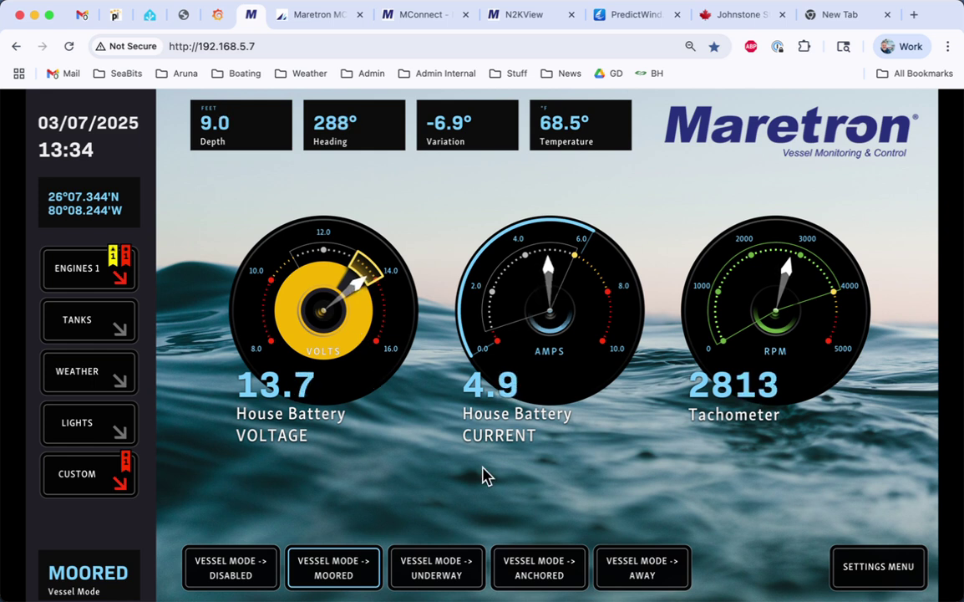